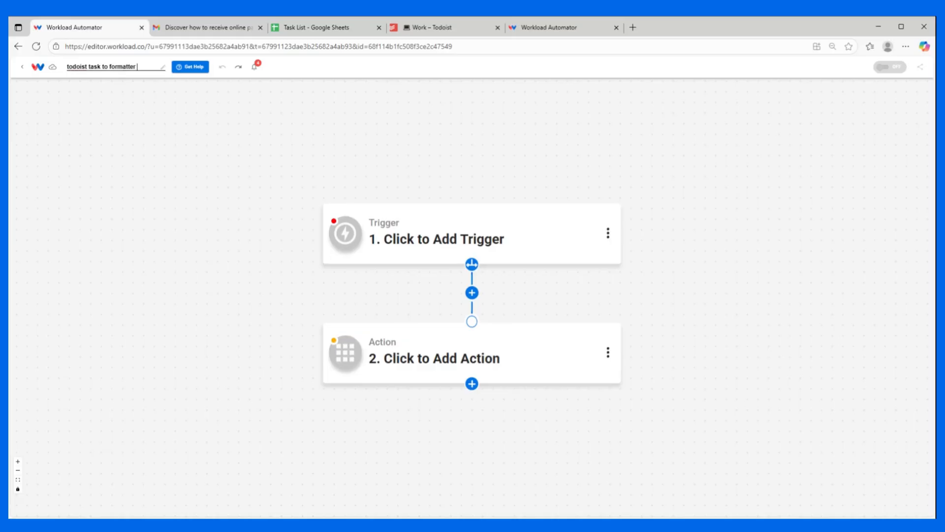
# - Finish naming the workflow "todoist task to formatter to sheets"
pyautogui.write('sheets')
pyautogui.press('Return')
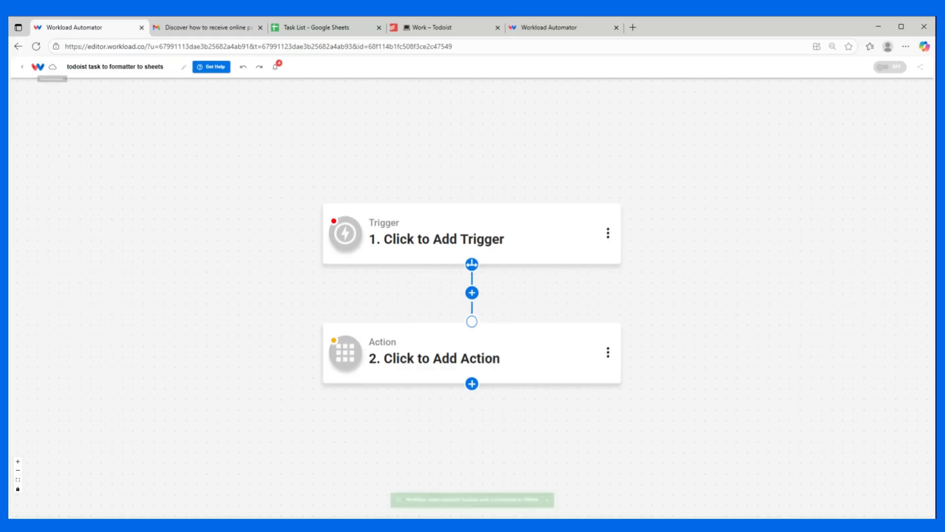
# - Set the workflow's trigger to Todoist with the New Task Created event
pyautogui.moveTo(361, 238)
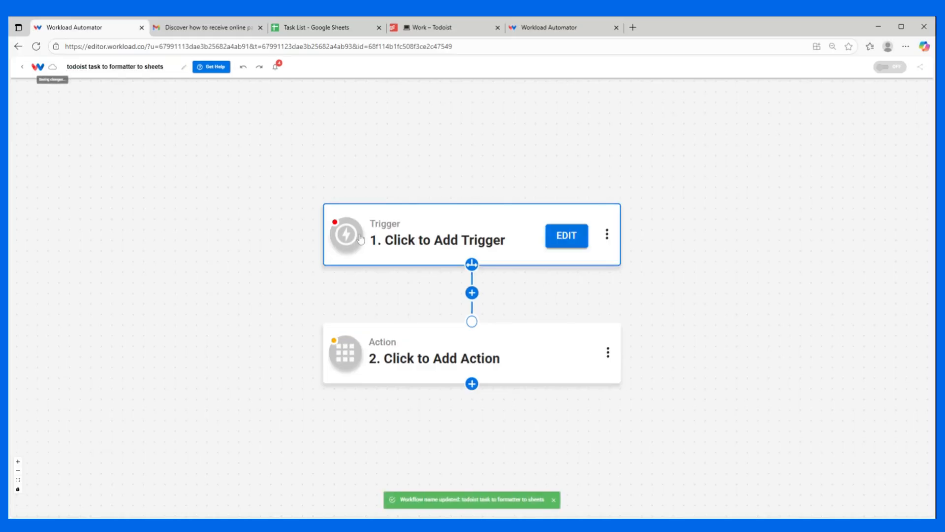
pyautogui.click(453, 235)
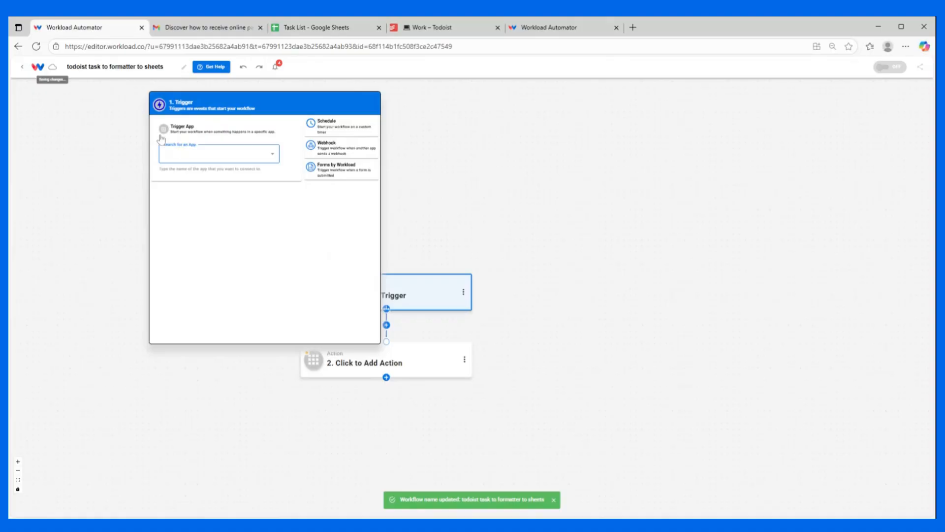
pyautogui.write('todoi')
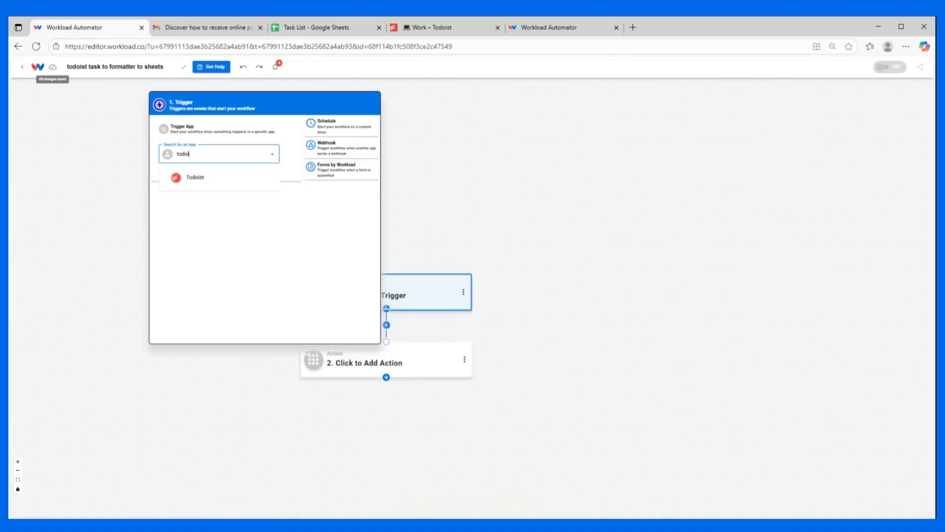
pyautogui.click(202, 176)
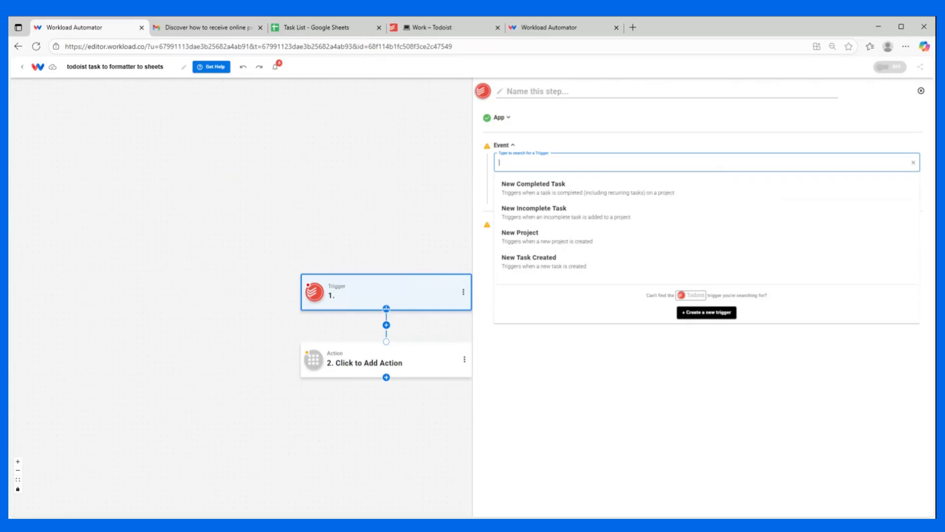
pyautogui.click(529, 264)
pyautogui.click(619, 190)
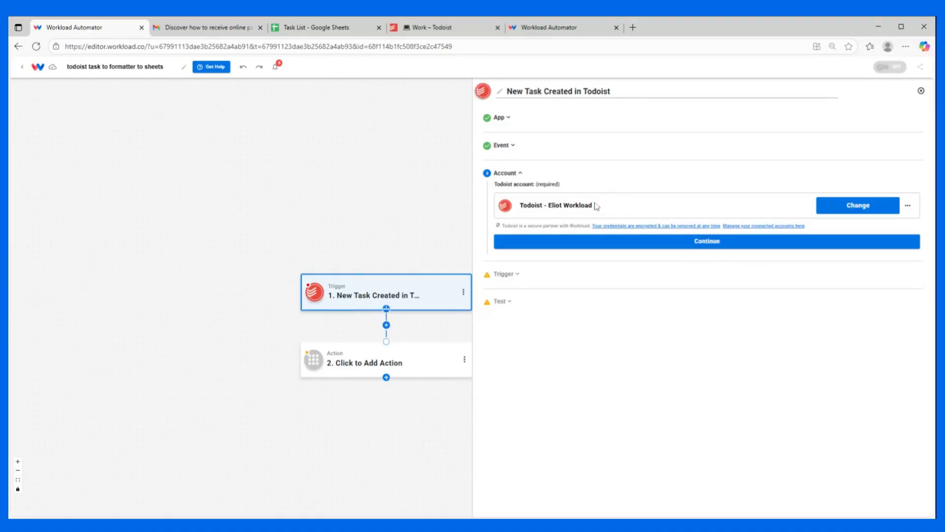
# - Accept the connected Todoist account and set the trigger's project to Work
pyautogui.click(630, 241)
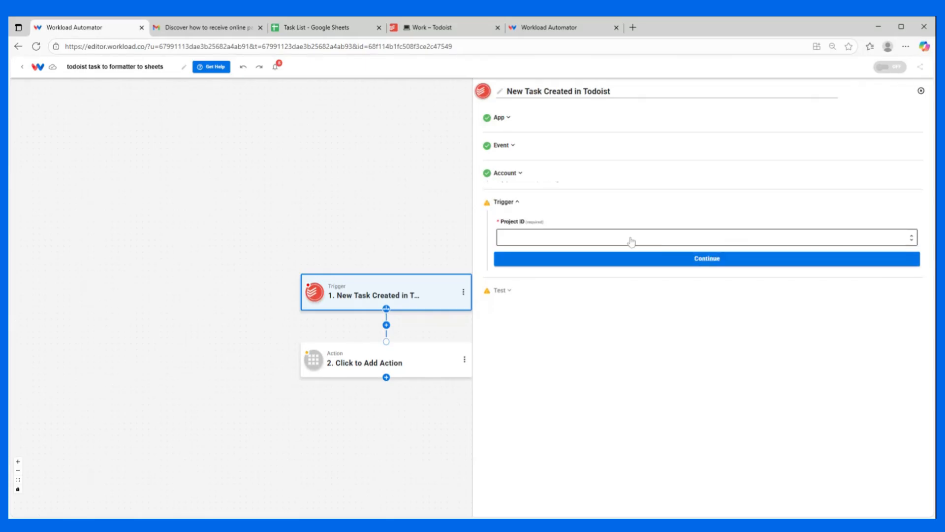
pyautogui.click(545, 236)
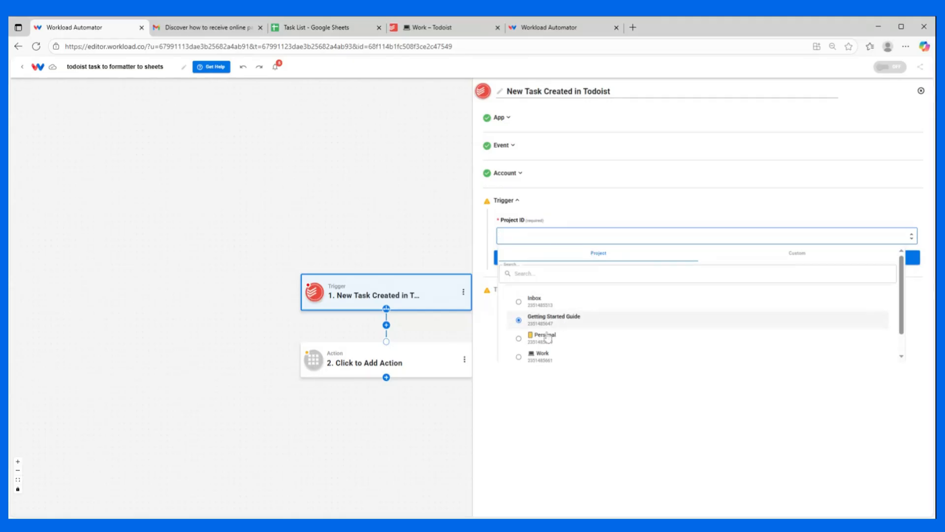
pyautogui.click(540, 356)
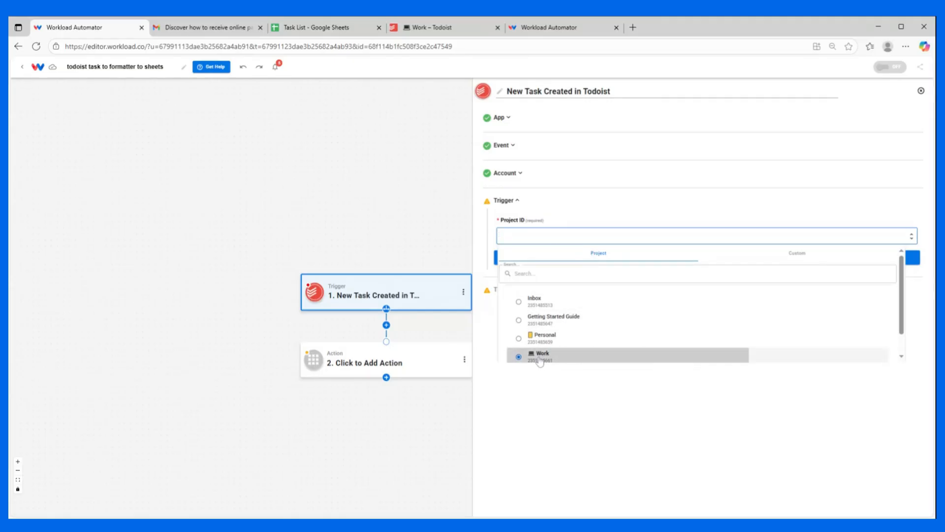
pyautogui.click(628, 257)
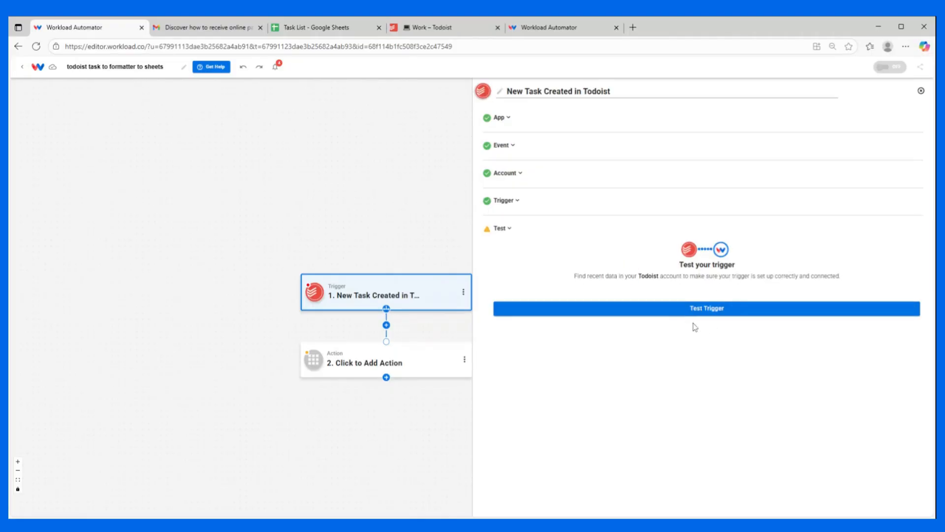
# - Test the Todoist trigger, review the returned sample task data, and continue to the action step
pyautogui.click(664, 309)
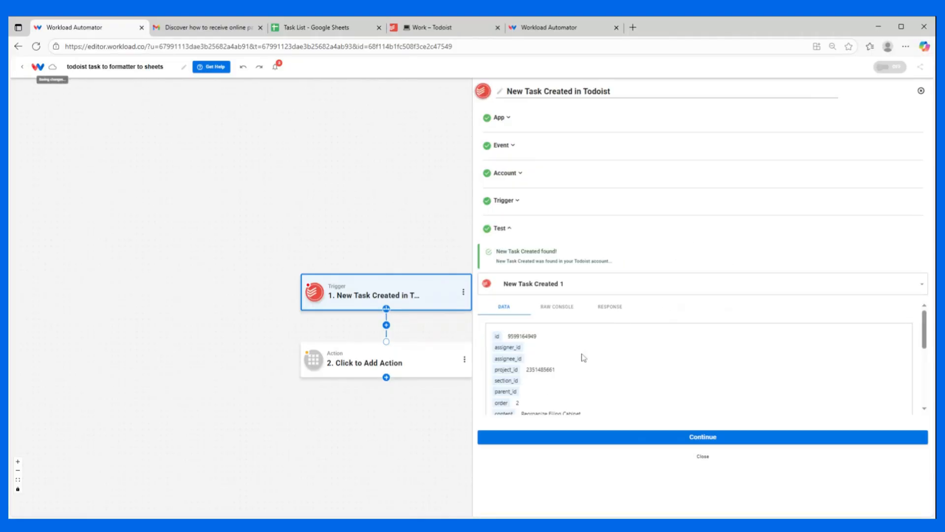
pyautogui.scroll(-2, 600, 362)
pyautogui.scroll(-4, 601, 363)
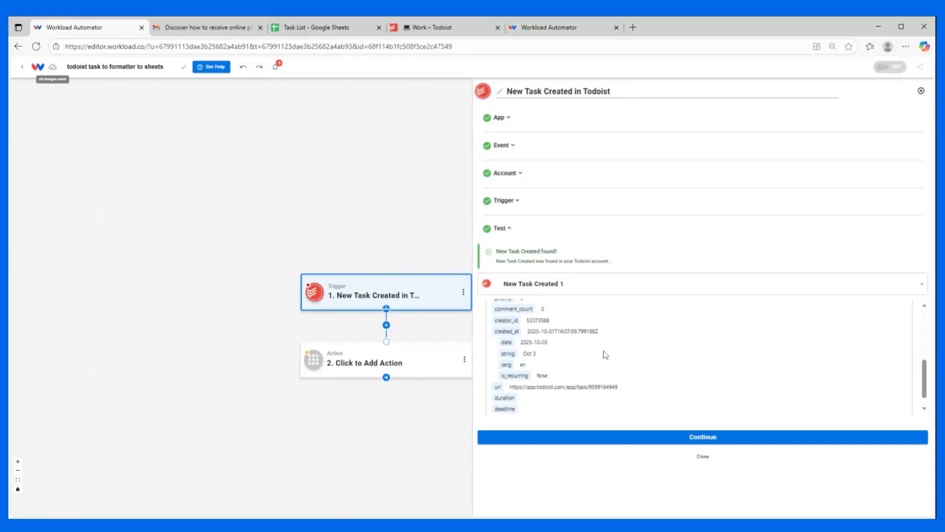
pyautogui.scroll(8, 616, 335)
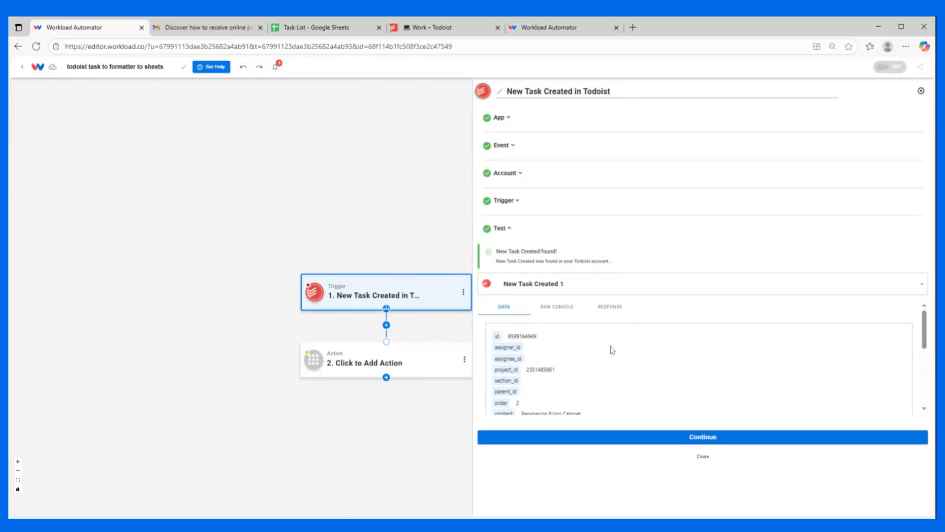
pyautogui.scroll(-7, 610, 346)
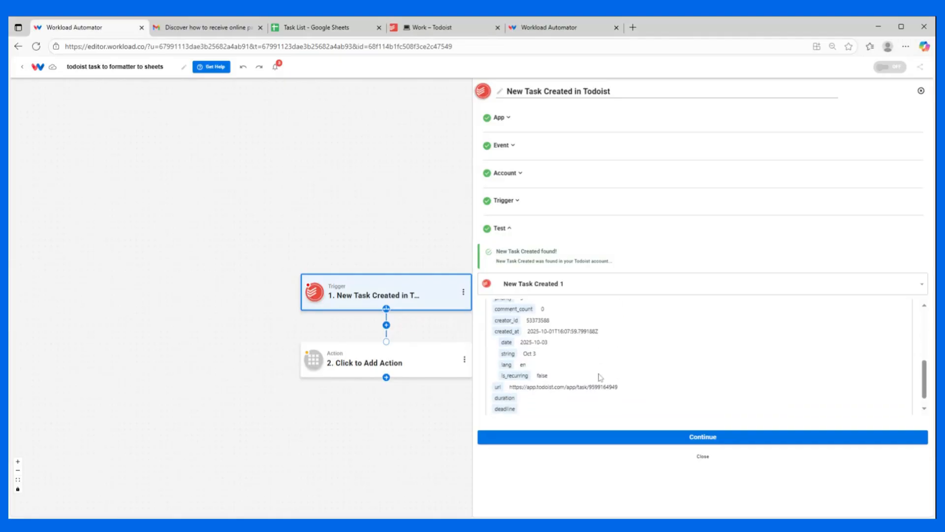
pyautogui.scroll(2, 597, 333)
pyautogui.scroll(-2, 598, 332)
pyautogui.click(702, 436)
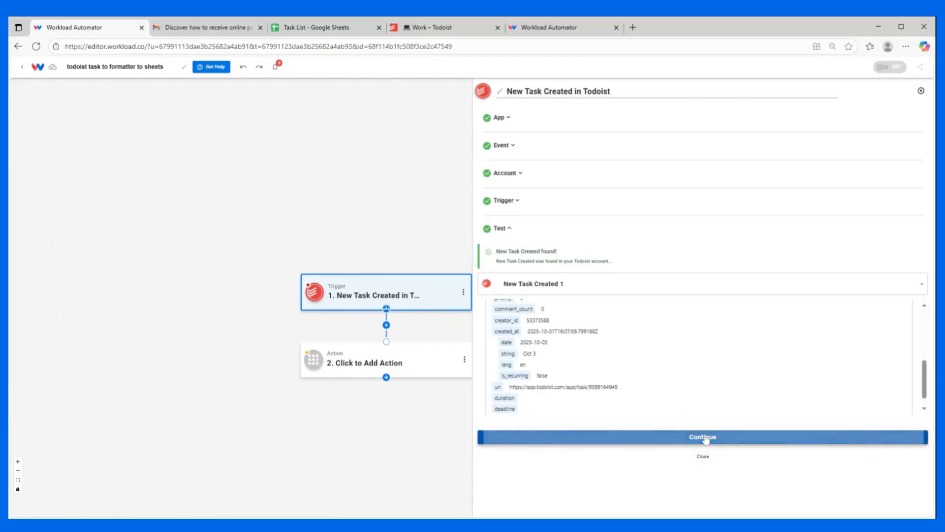
# - Set the second step to the Date Format tool with the Format Date event
pyautogui.click(848, 144)
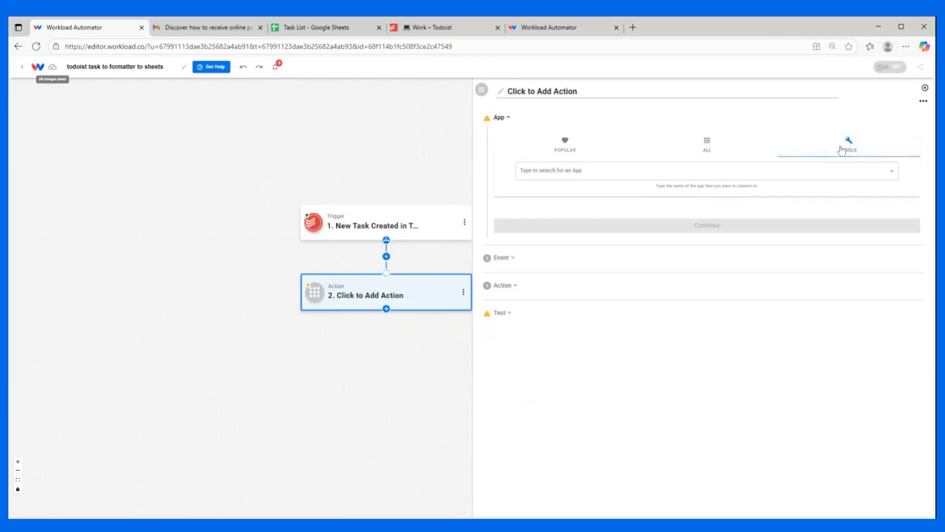
pyautogui.click(558, 170)
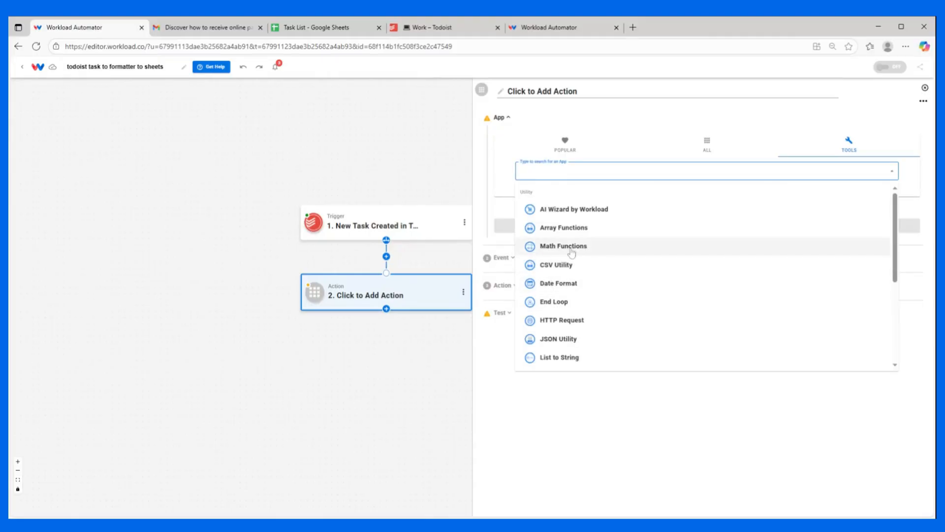
pyautogui.scroll(-1, 571, 252)
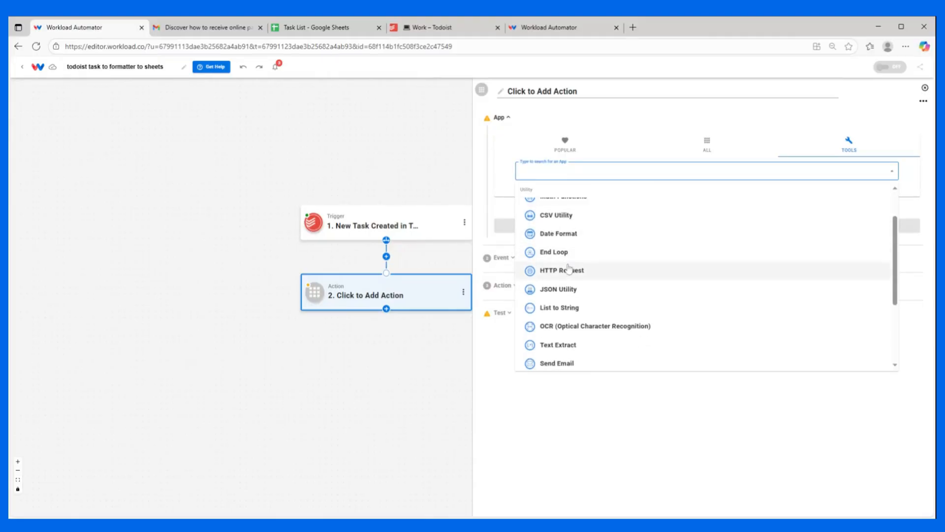
pyautogui.click(586, 234)
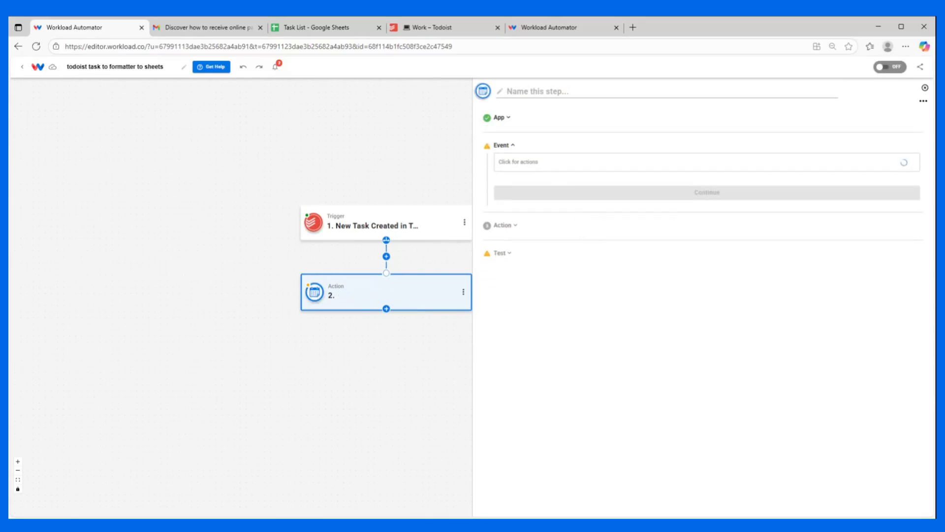
pyautogui.click(527, 249)
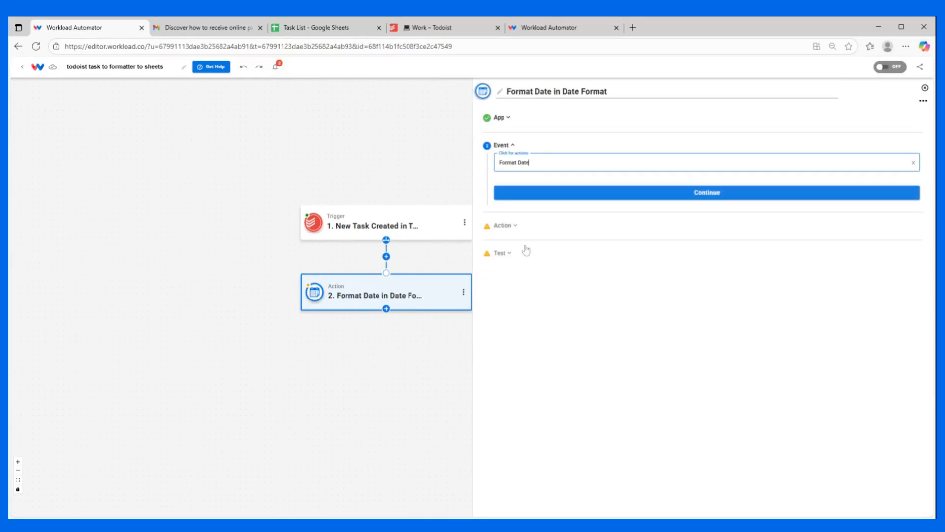
pyautogui.click(557, 197)
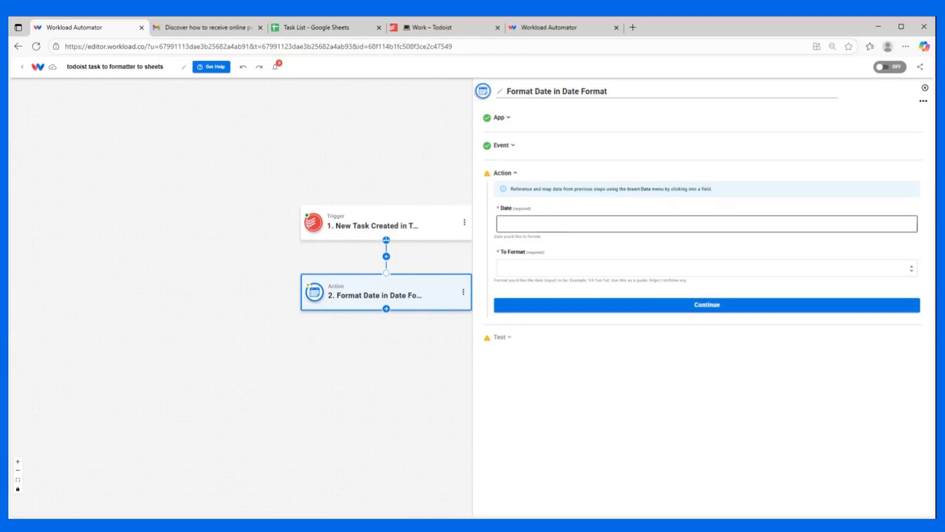
# - Map the Date field of the second step to the Todoist task's created_at value
pyautogui.click(534, 224)
pyautogui.click(512, 262)
pyautogui.scroll(-1, 522, 285)
pyautogui.scroll(-6, 569, 252)
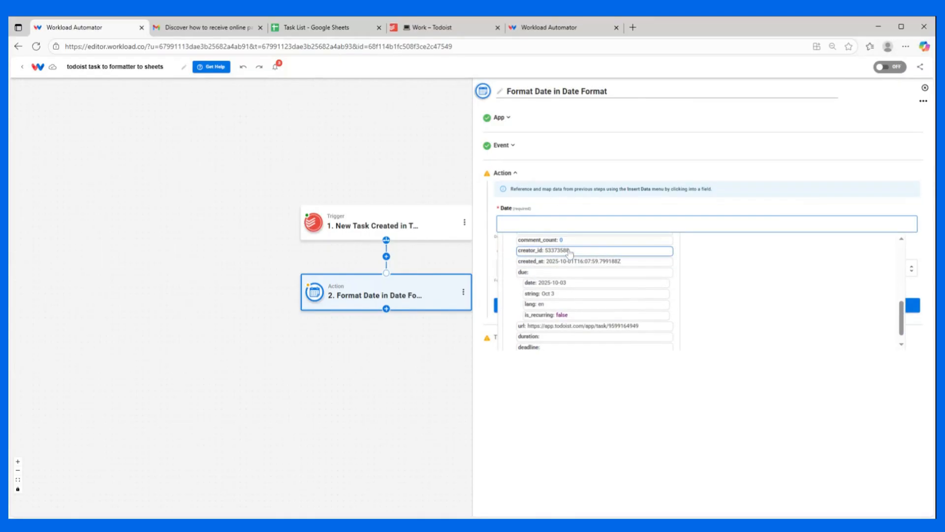
pyautogui.click(555, 263)
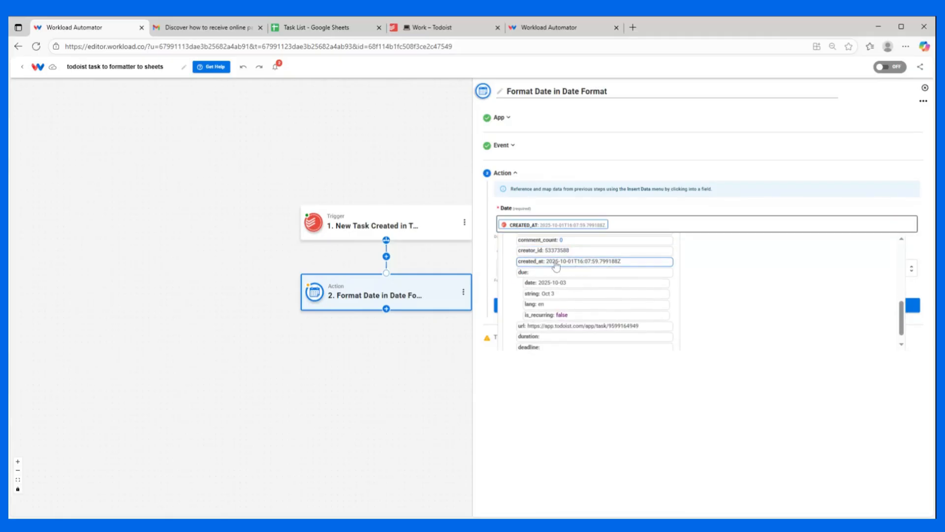
pyautogui.click(580, 200)
# - Set the output format to month/day/four-digit year (%m/%d/%Y), then test and finish the date action
pyautogui.click(498, 272)
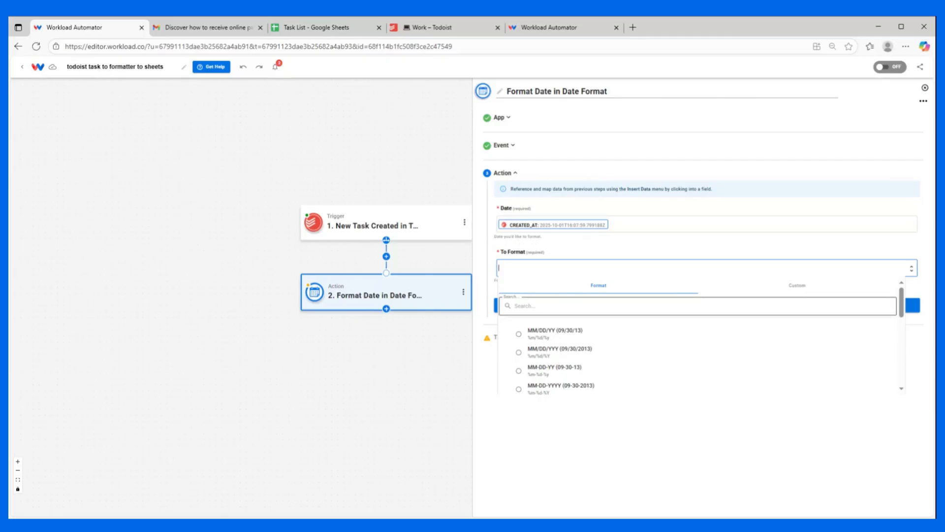
pyautogui.click(532, 391)
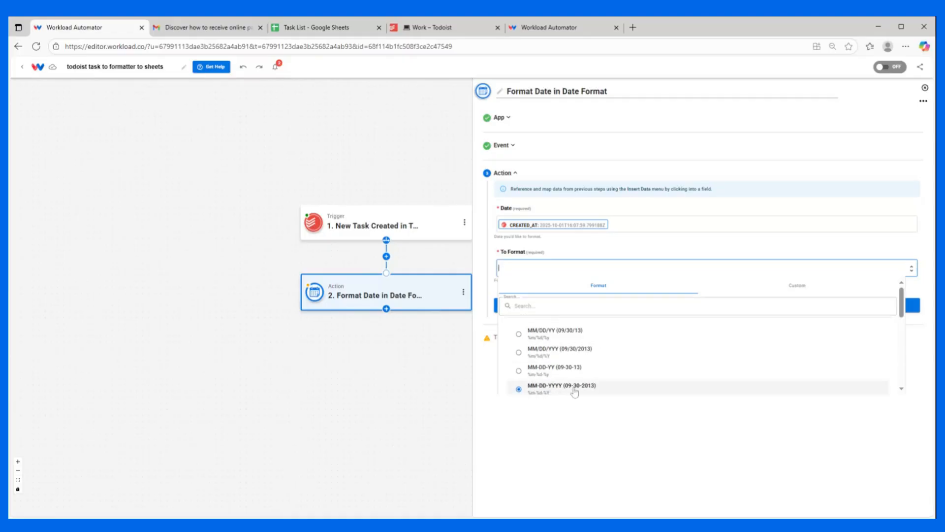
pyautogui.click(541, 352)
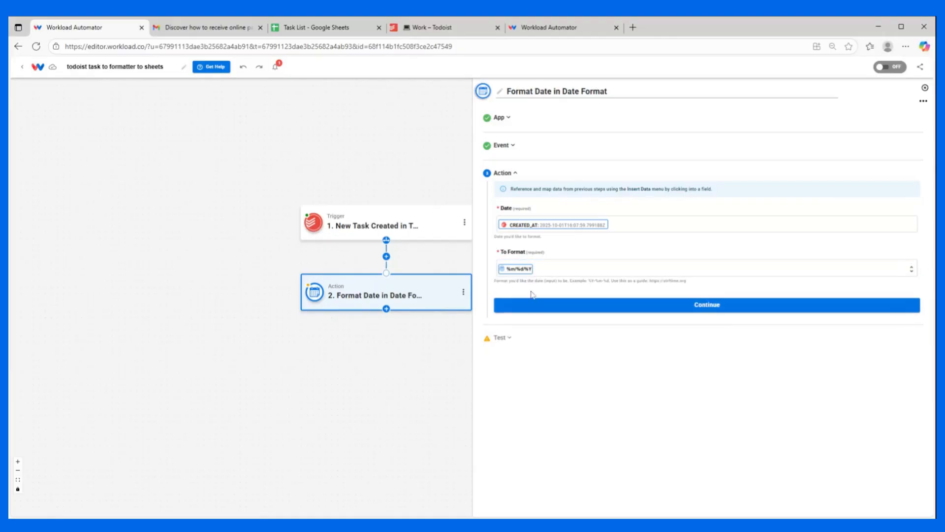
pyautogui.click(569, 305)
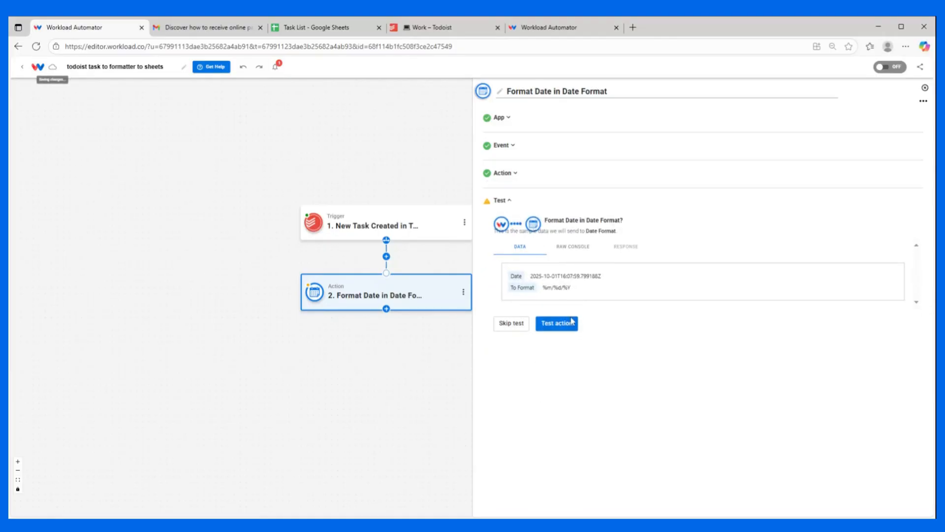
pyautogui.click(559, 324)
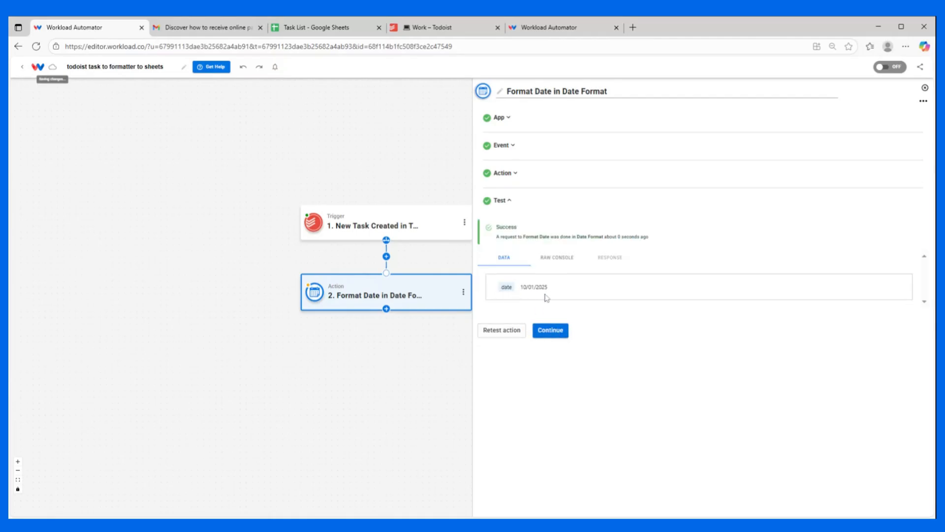
pyautogui.click(560, 330)
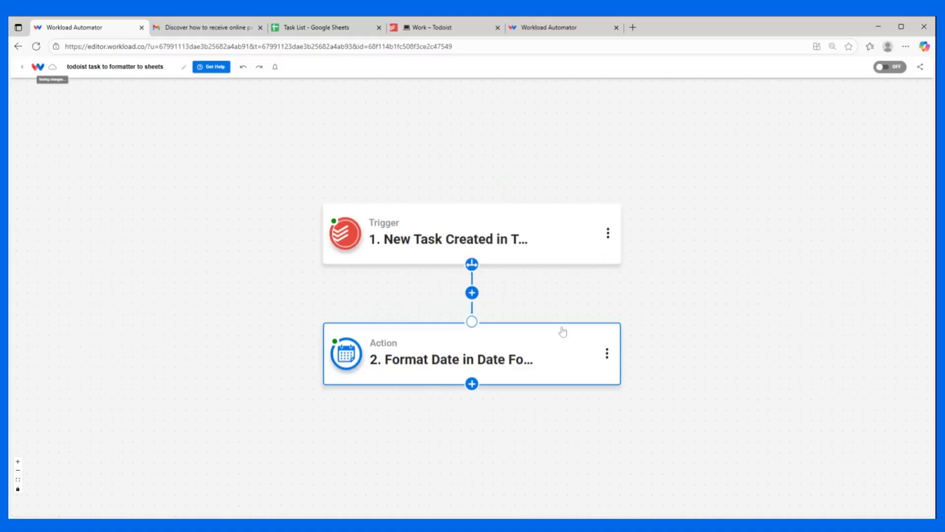
# - Add a third step after the date action using the Date Format tool's Format Date event
pyautogui.click(471, 384)
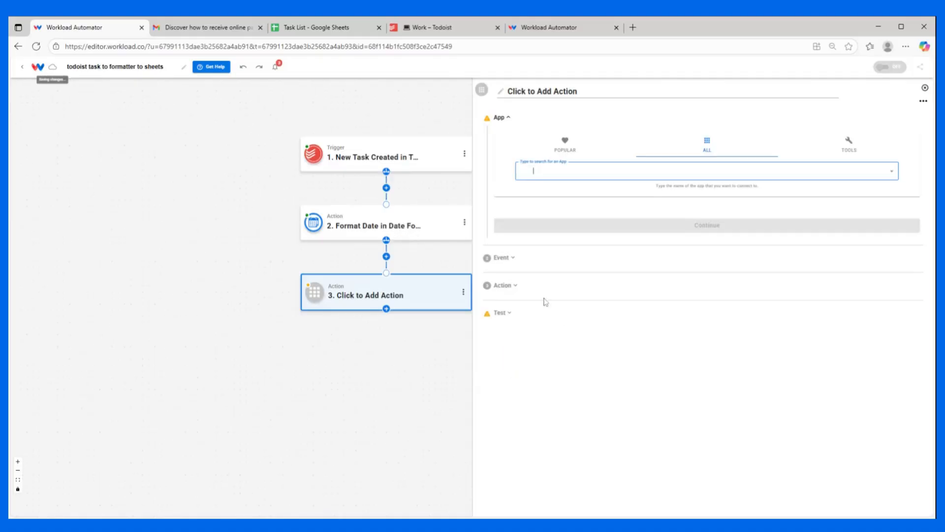
pyautogui.click(832, 150)
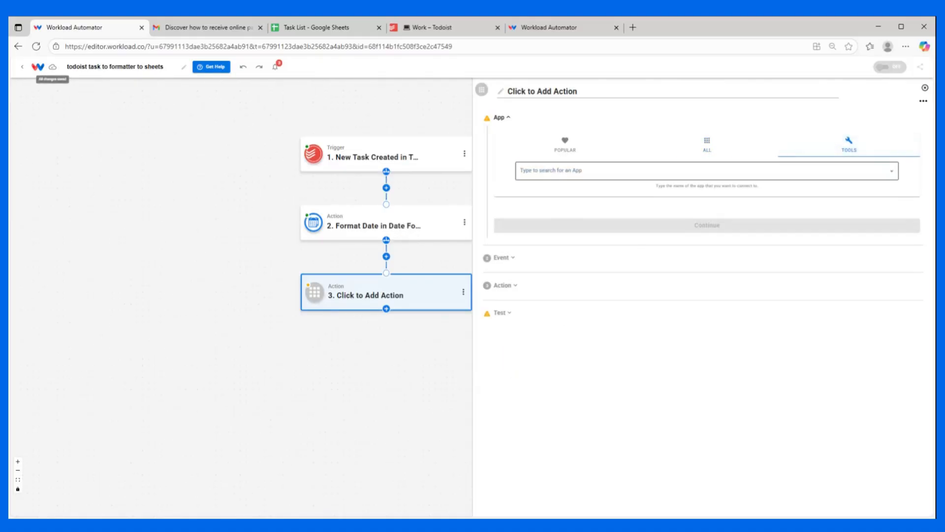
pyautogui.click(553, 171)
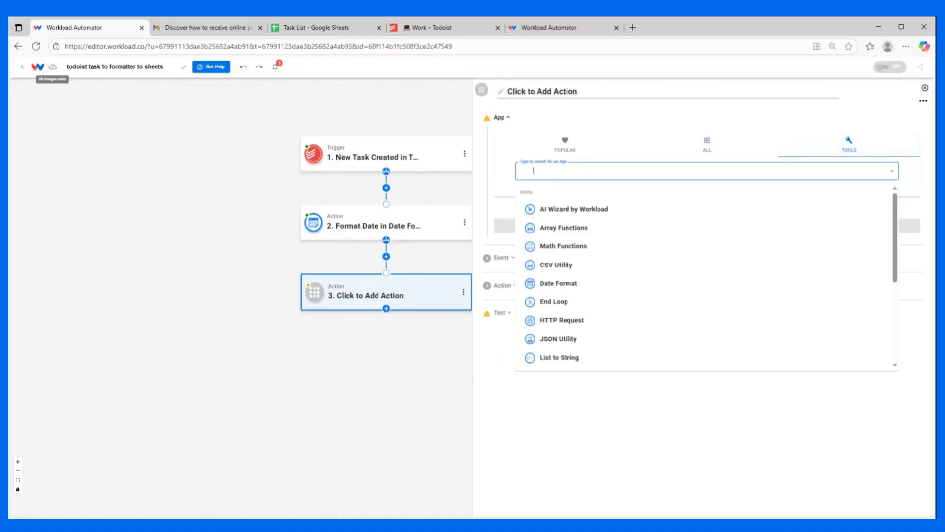
pyautogui.click(559, 283)
pyautogui.click(561, 163)
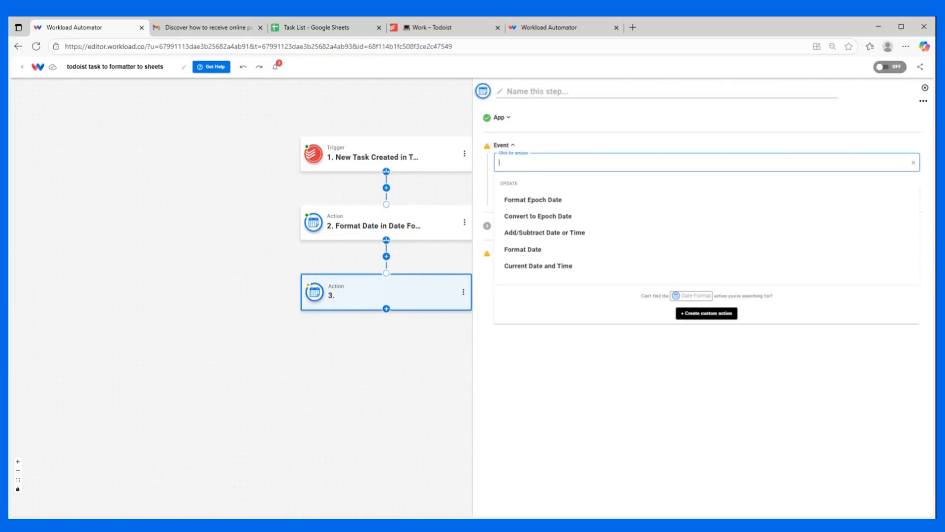
pyautogui.click(523, 249)
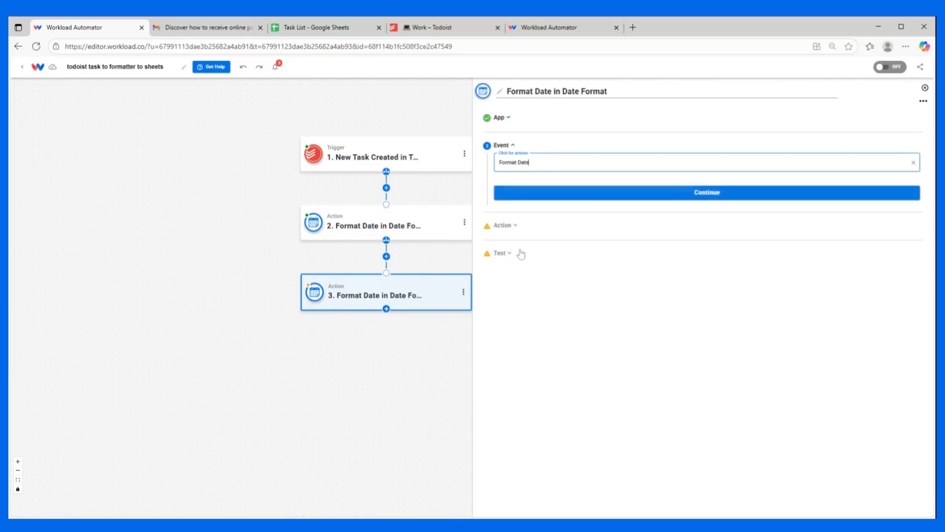
pyautogui.click(561, 197)
# - Map the Date field of the third step to the due date of the new Todoist task
pyautogui.click(513, 224)
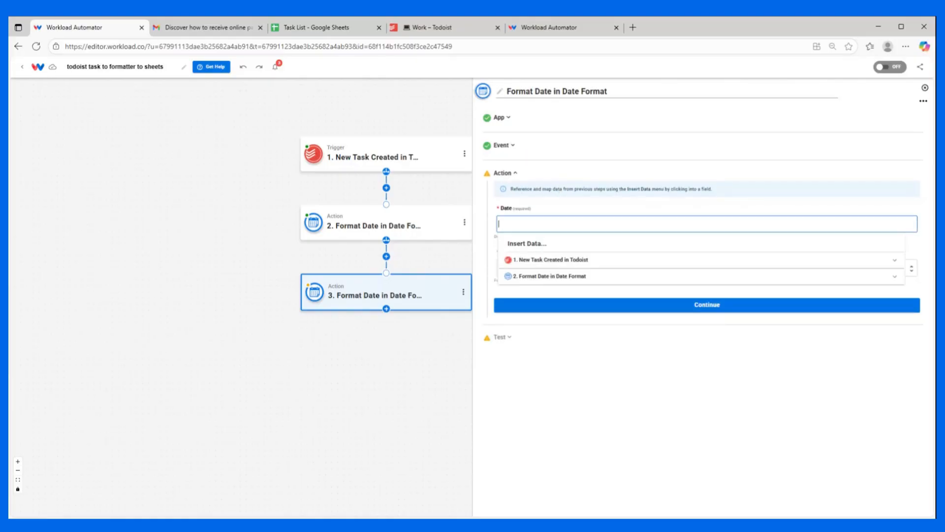
pyautogui.click(542, 261)
pyautogui.scroll(-5, 570, 278)
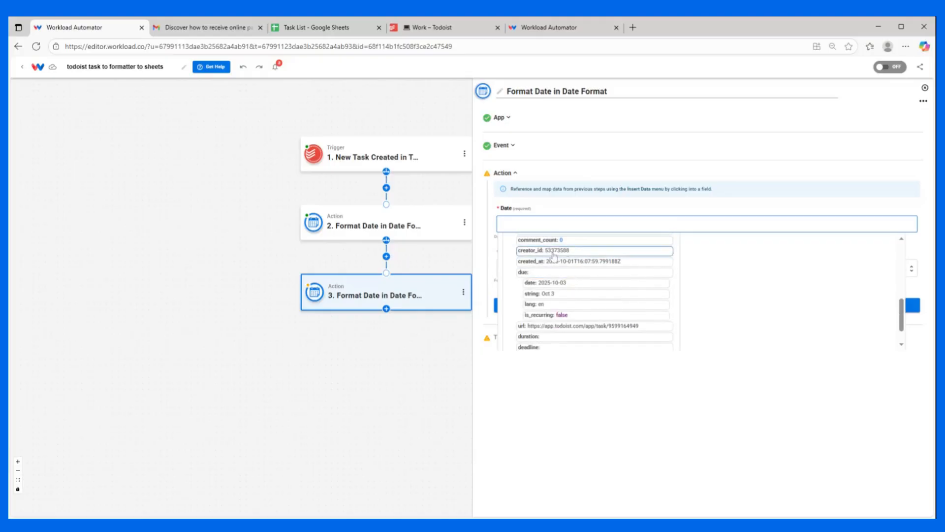
pyautogui.click(545, 282)
pyautogui.click(561, 191)
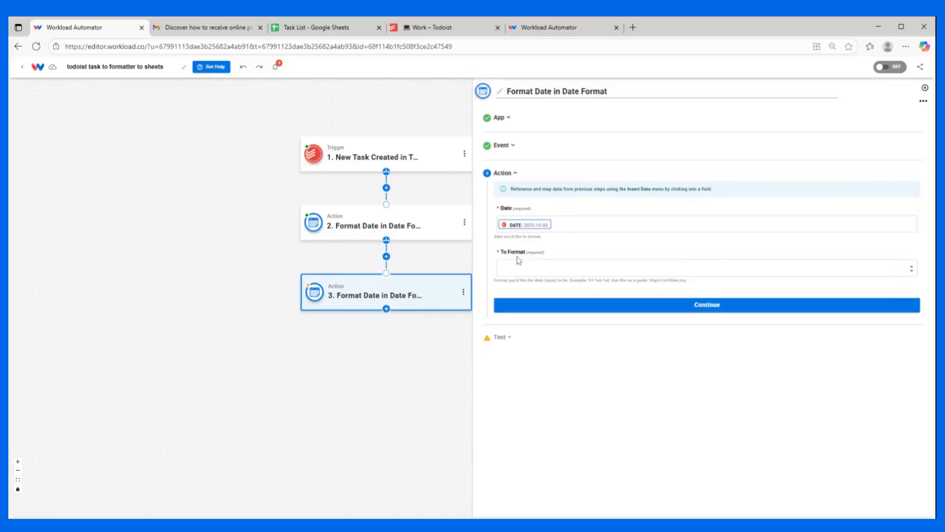
# - Set the third step's output format to MM/DD/YYYY (%m/%d/%Y), then test and finish the date action
pyautogui.click(527, 268)
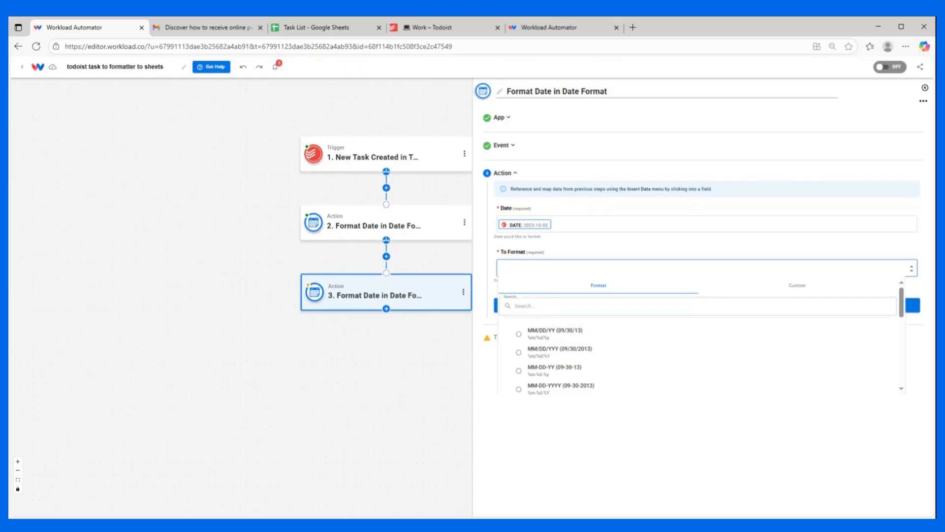
pyautogui.click(553, 351)
pyautogui.click(555, 304)
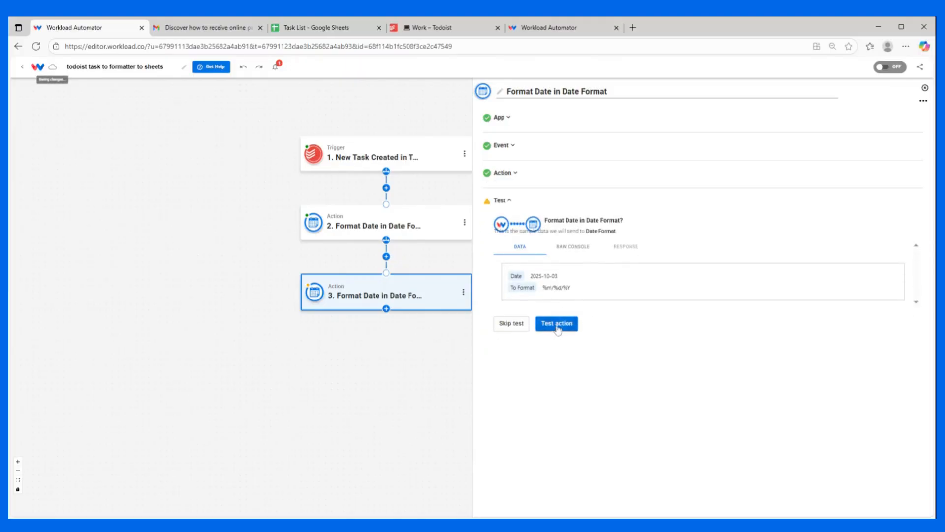
pyautogui.click(558, 329)
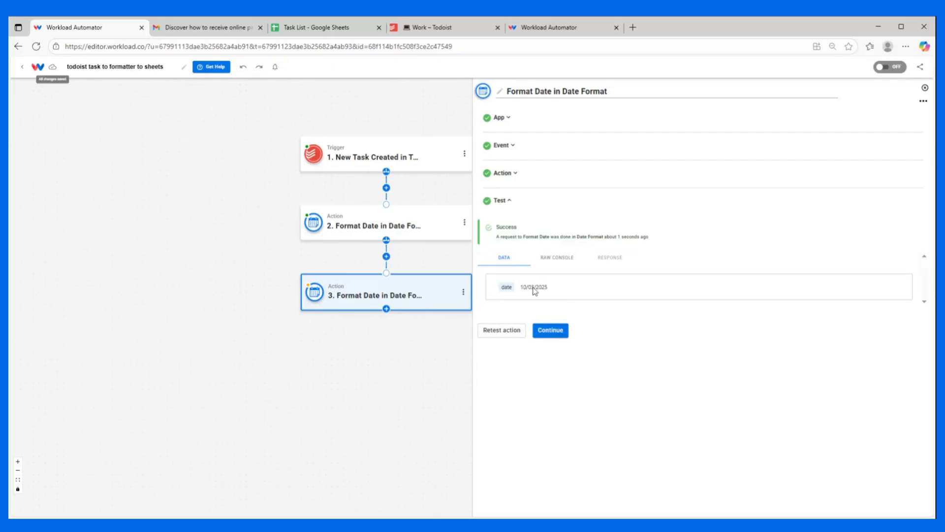
pyautogui.click(551, 329)
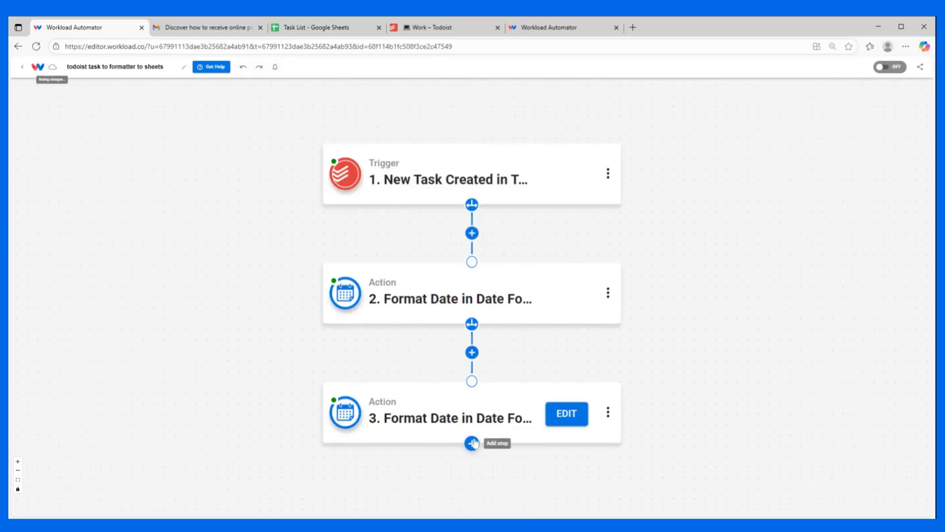
# - Add a fourth step with Google Sheets' Create Spreadsheet Row event and keep the connected account
pyautogui.click(472, 443)
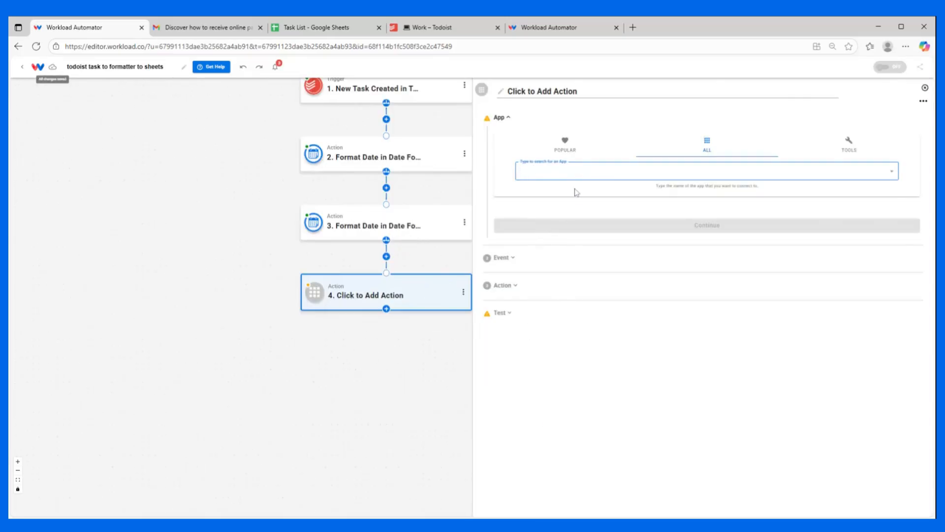
pyautogui.write('sheets')
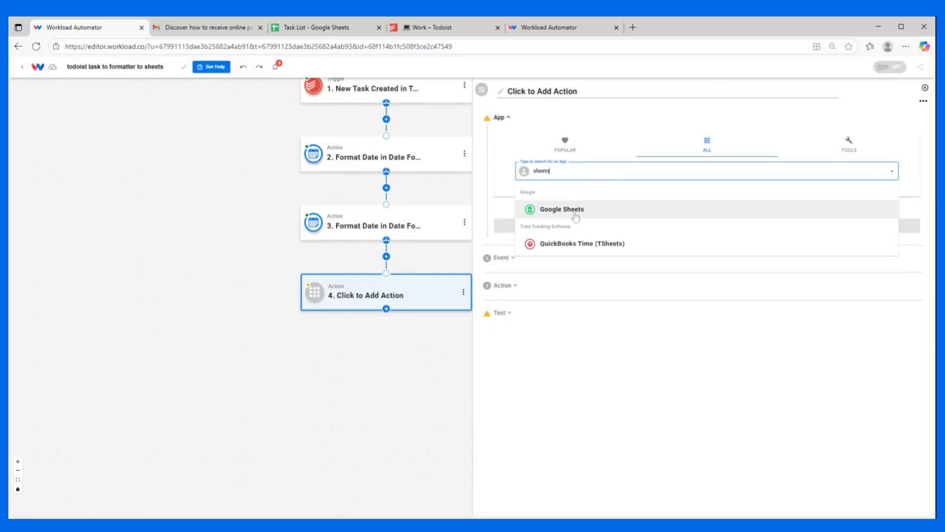
pyautogui.click(562, 209)
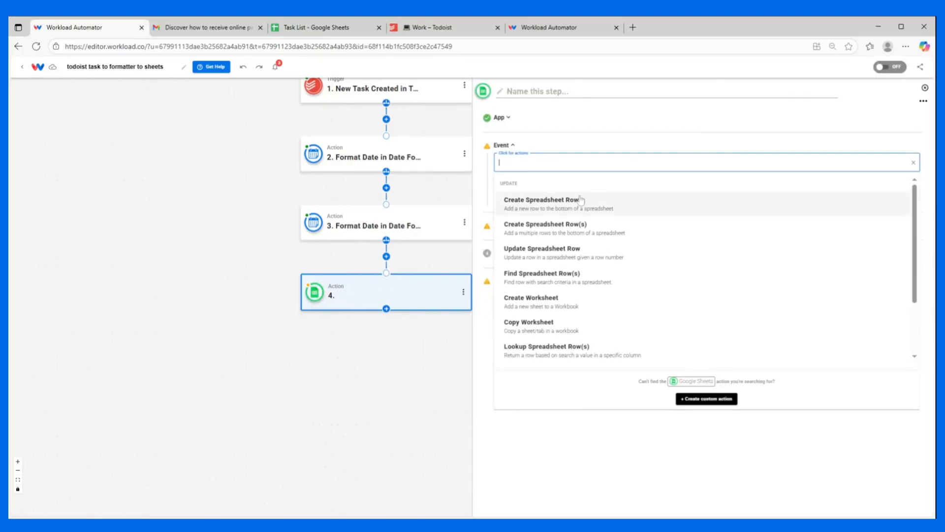
pyautogui.click(581, 200)
pyautogui.click(580, 197)
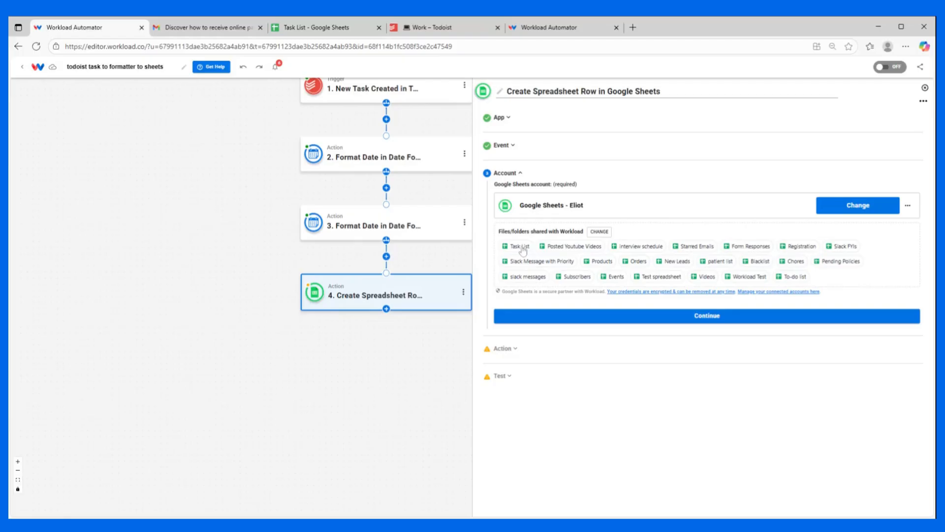
pyautogui.click(782, 318)
pyautogui.click(783, 317)
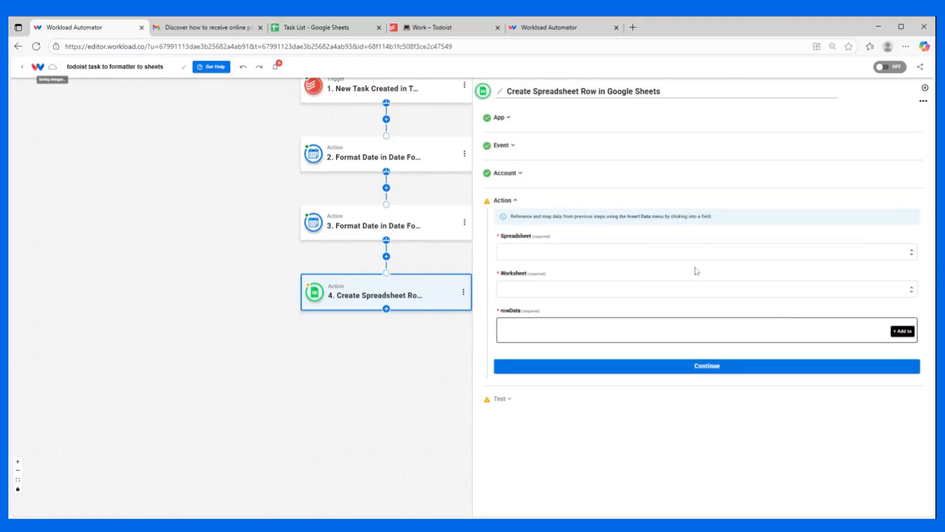
# - Set the row's destination to the Task List spreadsheet and its Sheet1 worksheet
pyautogui.click(542, 252)
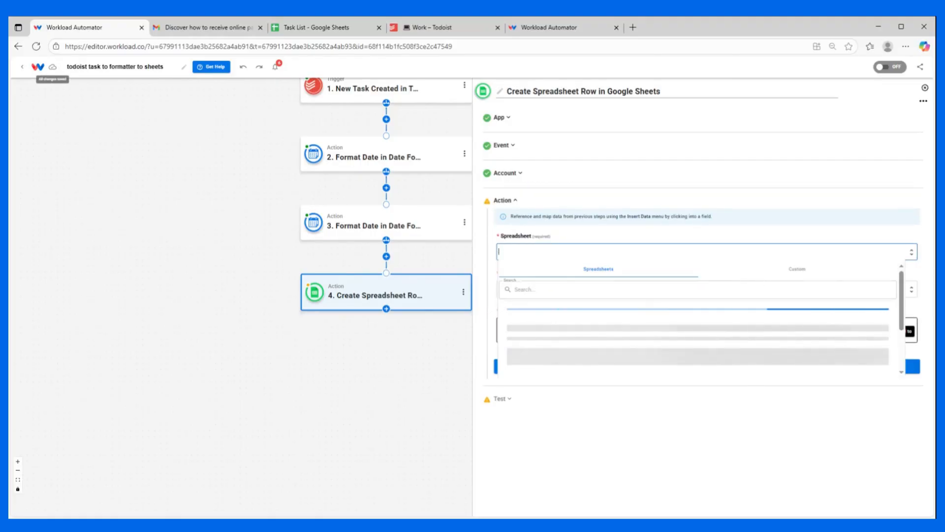
pyautogui.click(541, 315)
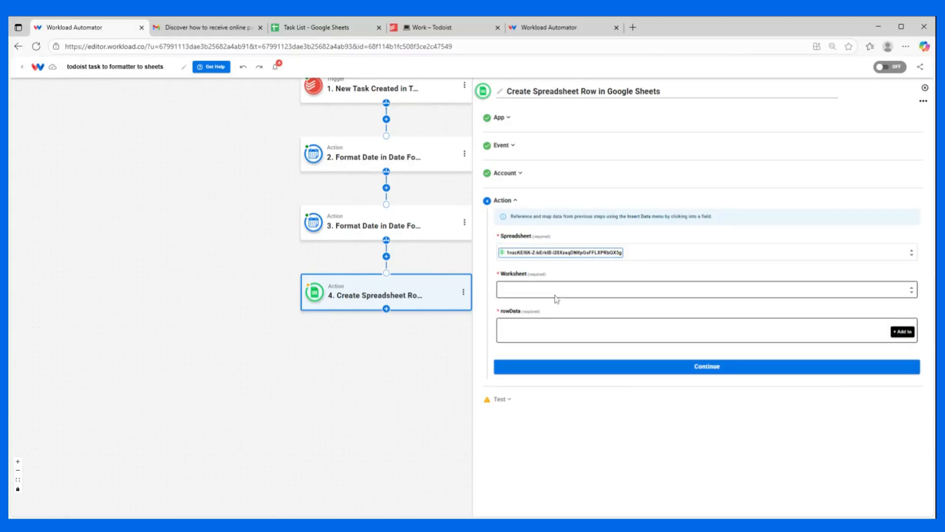
pyautogui.click(557, 290)
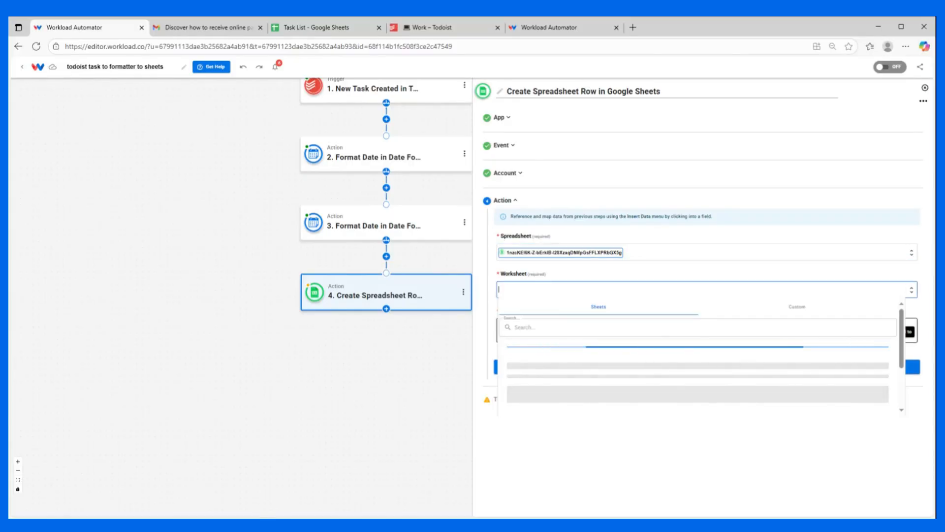
pyautogui.click(532, 362)
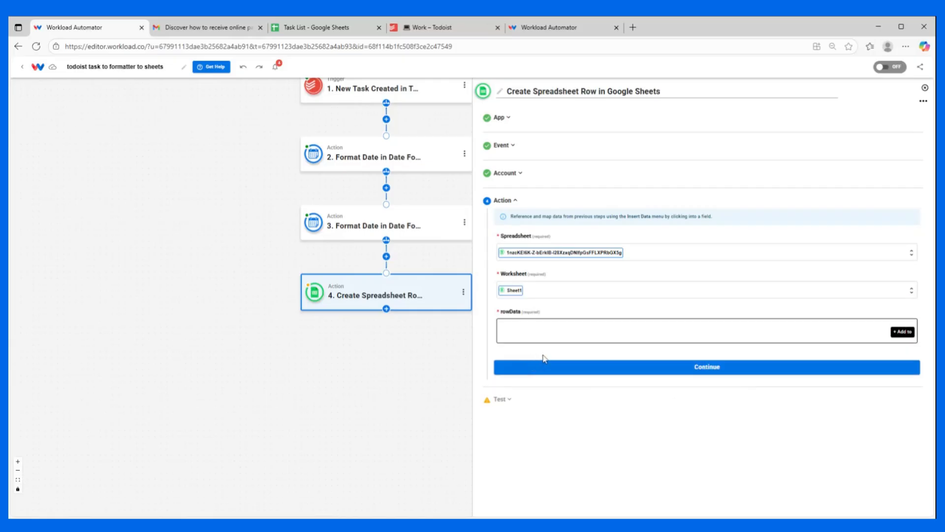
# - Add a row data entry that fills the Time Added column with the formatted date from step 2
pyautogui.click(902, 333)
pyautogui.click(567, 345)
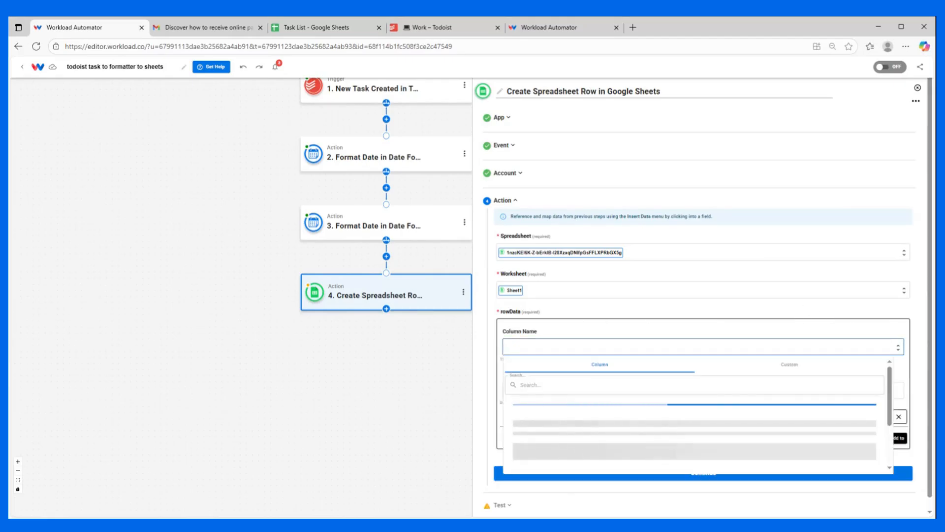
pyautogui.click(548, 411)
pyautogui.click(550, 420)
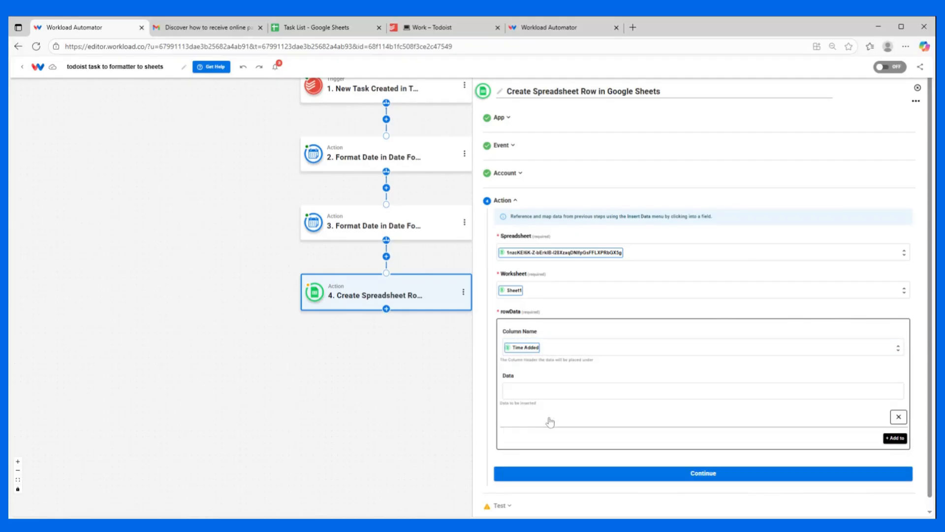
pyautogui.click(539, 391)
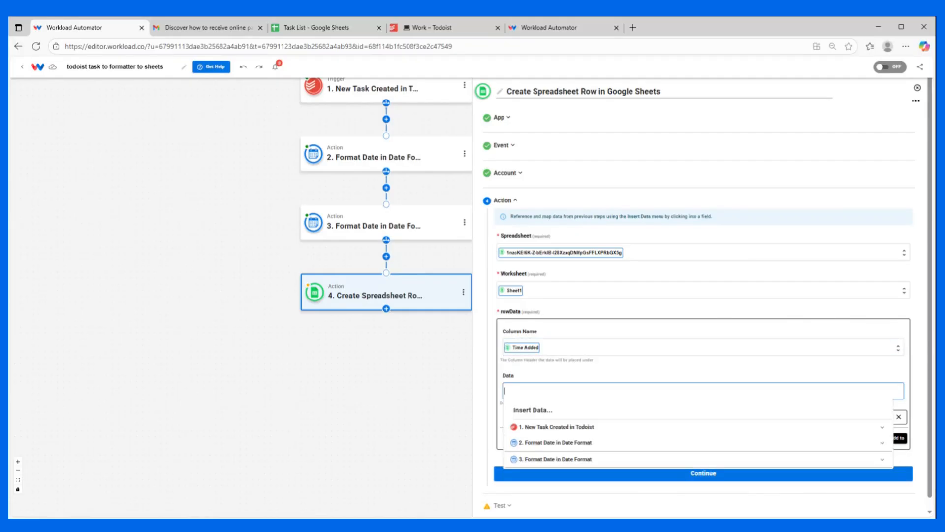
pyautogui.click(555, 445)
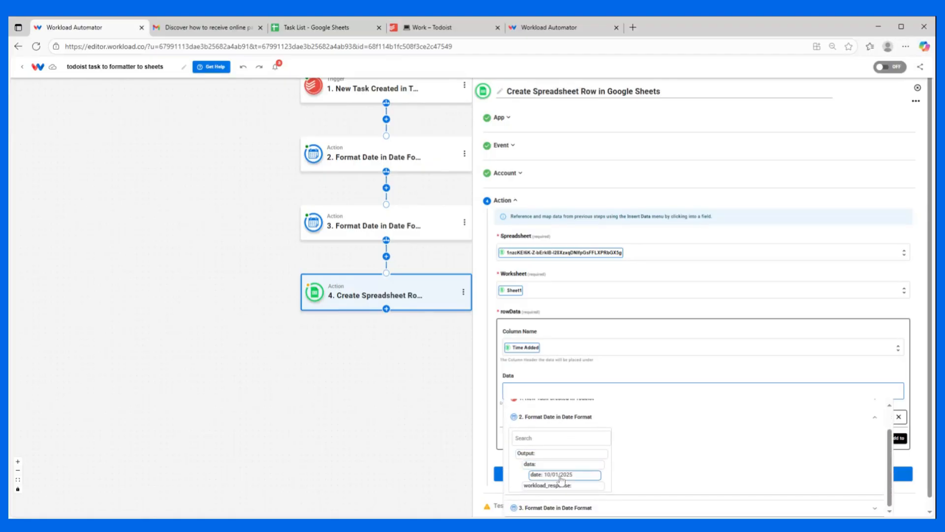
pyautogui.click(561, 477)
pyautogui.click(620, 376)
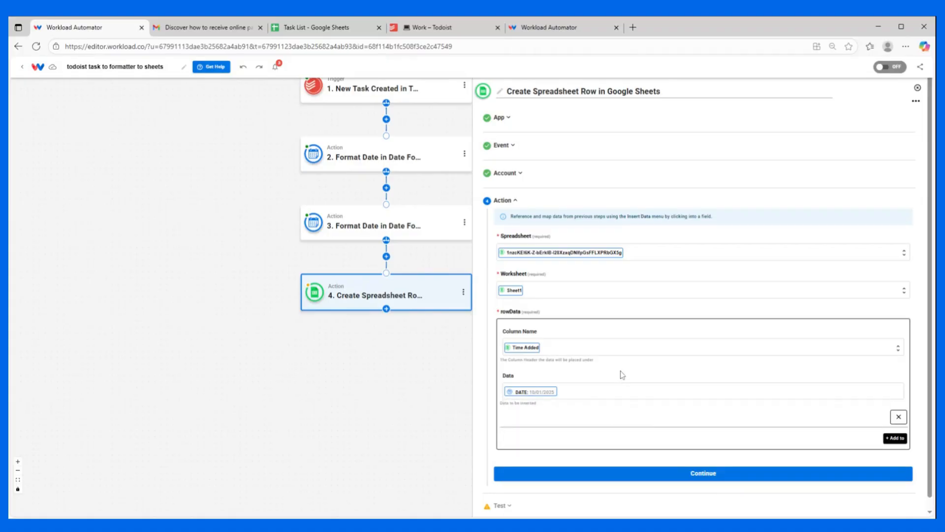
# - Add a row data entry that fills the Task Title column with the Todoist task's content
pyautogui.click(895, 438)
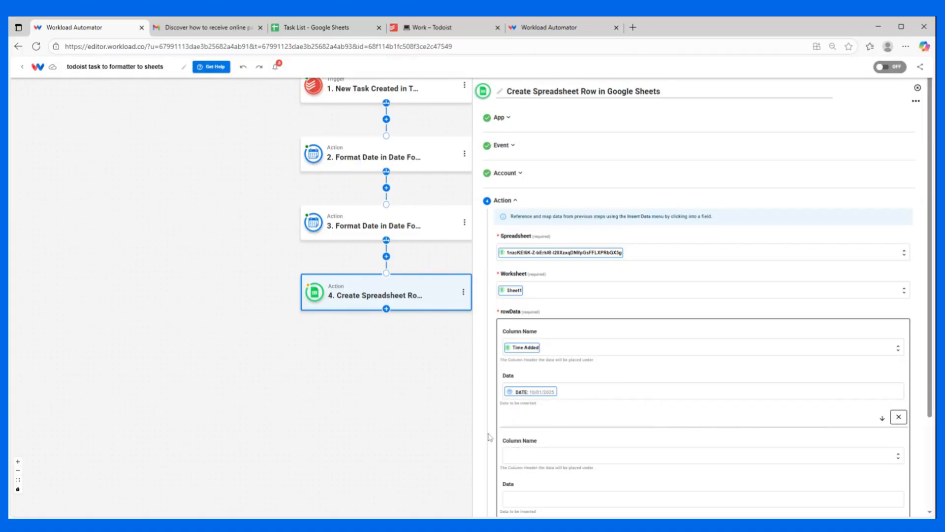
pyautogui.click(502, 453)
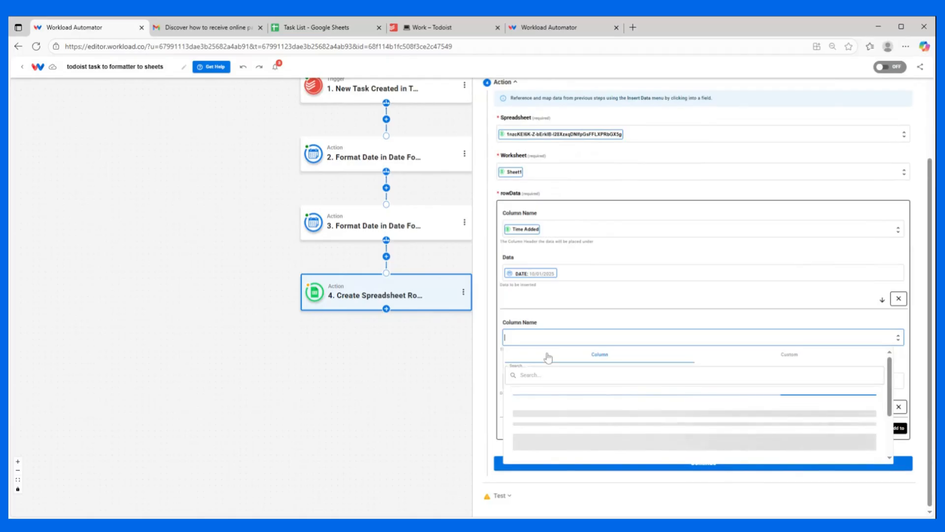
pyautogui.click(538, 419)
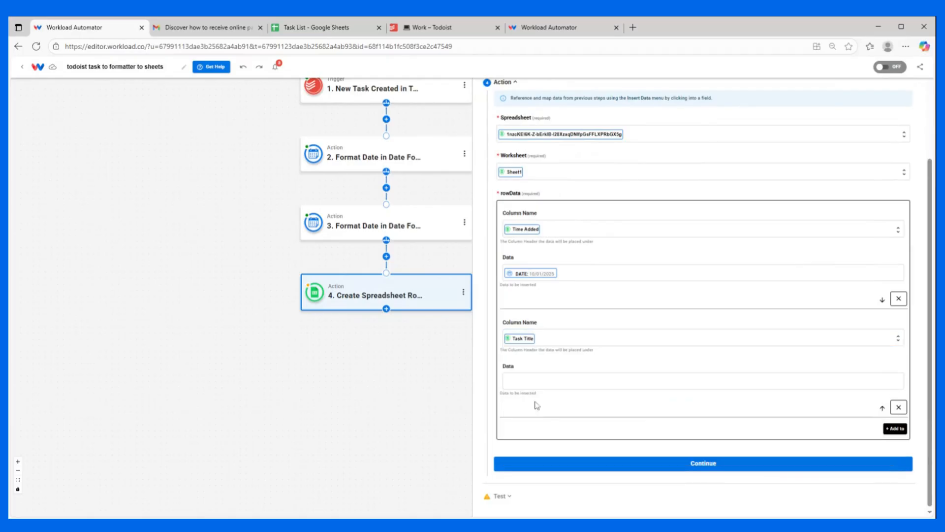
pyautogui.click(538, 381)
pyautogui.click(533, 418)
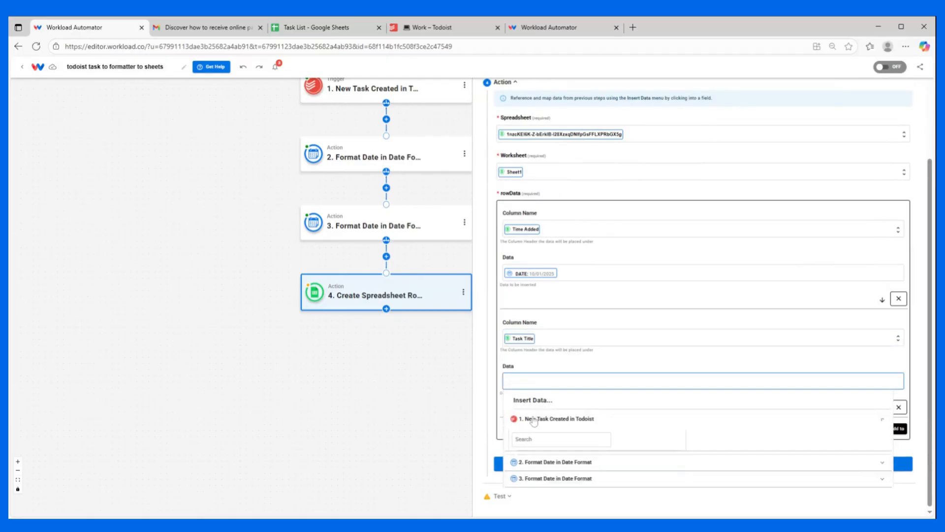
pyautogui.scroll(-1, 539, 423)
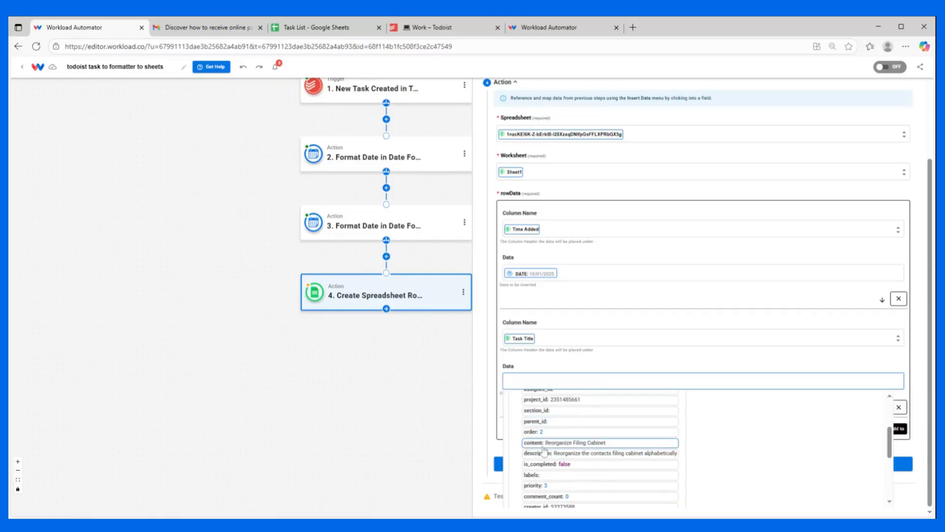
pyautogui.click(561, 443)
pyautogui.click(555, 365)
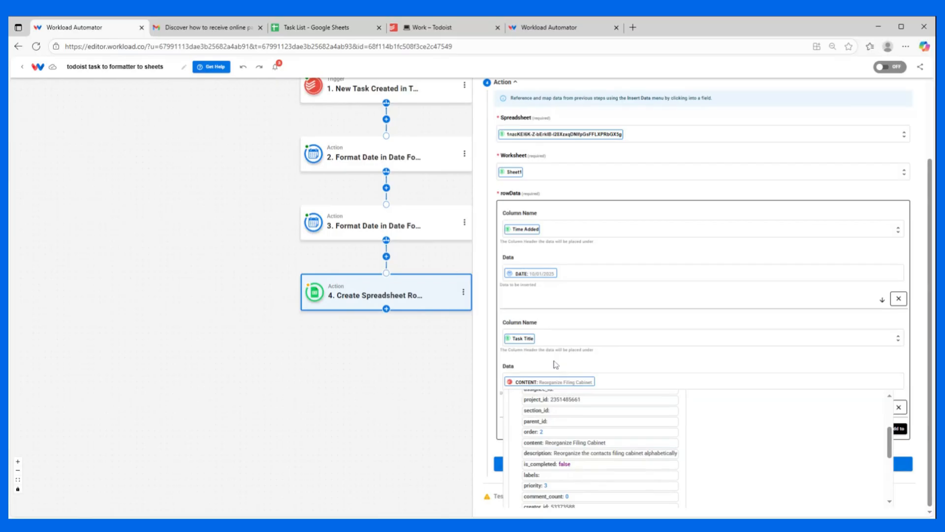
# - Add a row data entry that fills the Details column with the Todoist task's description
pyautogui.click(900, 428)
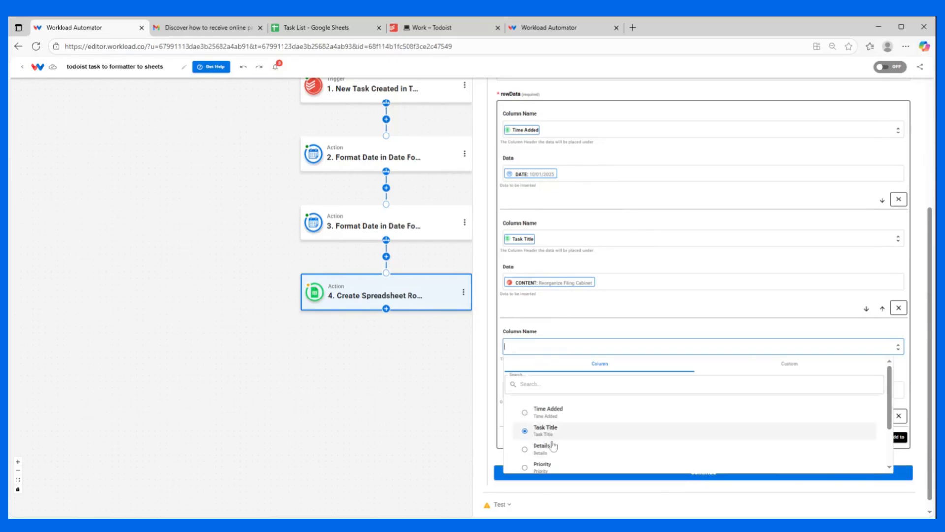
pyautogui.click(551, 455)
pyautogui.click(561, 390)
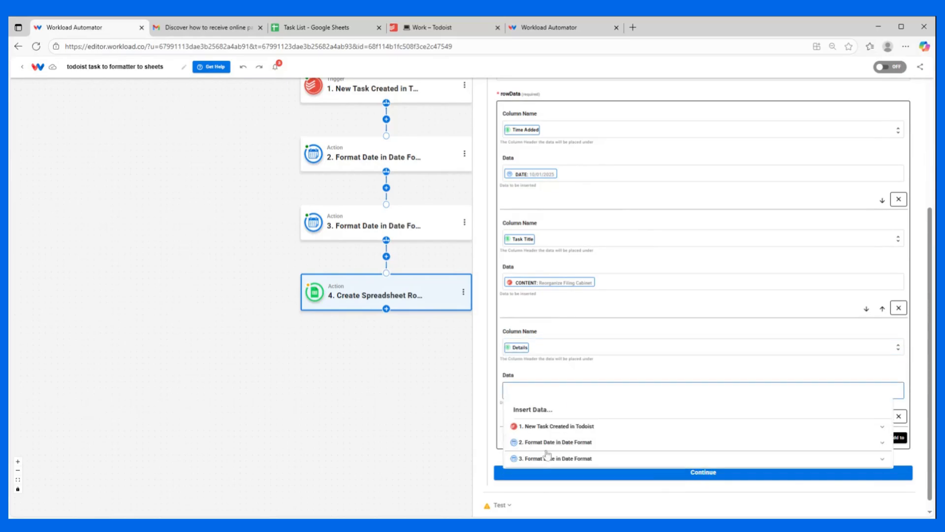
pyautogui.click(555, 427)
pyautogui.scroll(-3, 553, 434)
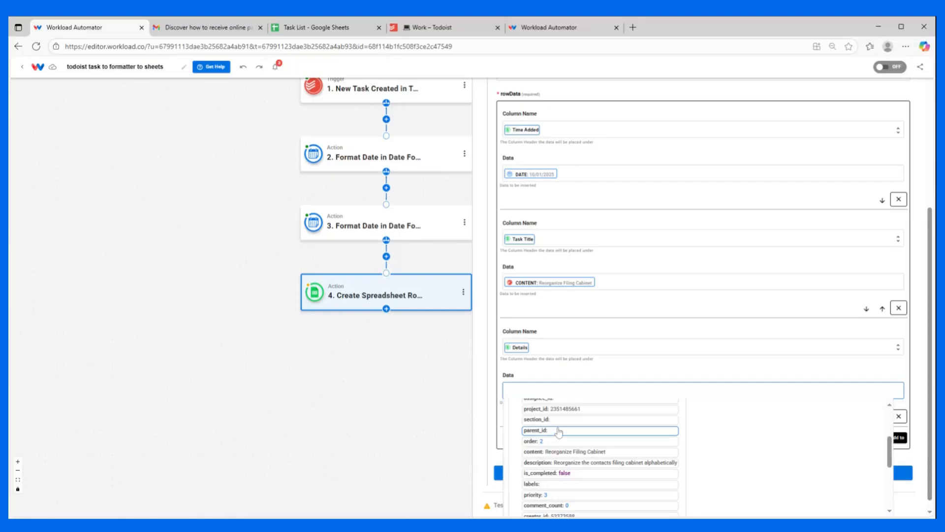
pyautogui.click(556, 466)
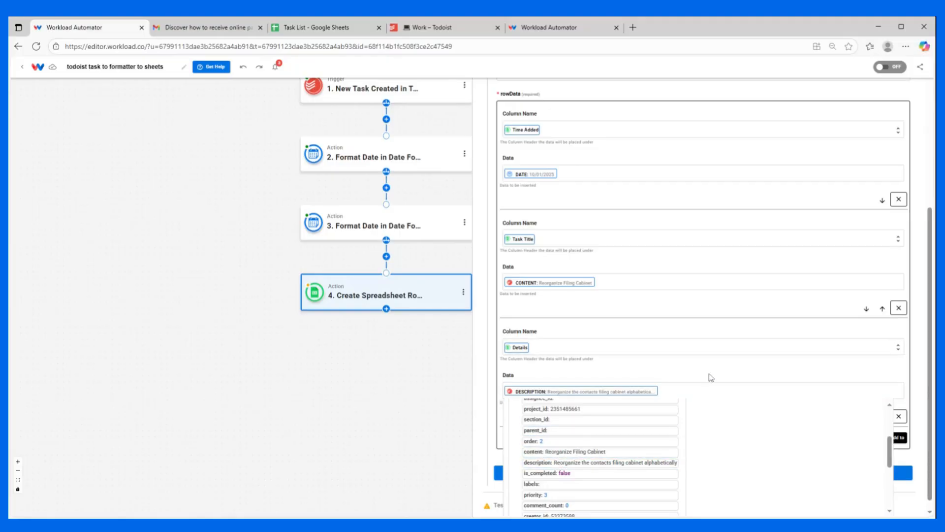
pyautogui.click(746, 371)
# - Add a row data entry for the Priority column and check the priority field in the Todoist task's data
pyautogui.click(895, 437)
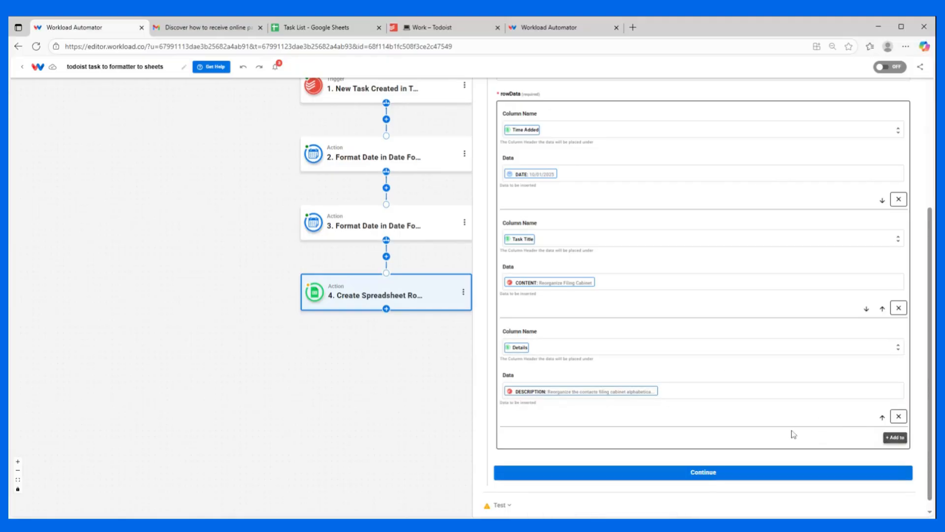
pyautogui.scroll(-3, 568, 418)
pyautogui.click(513, 337)
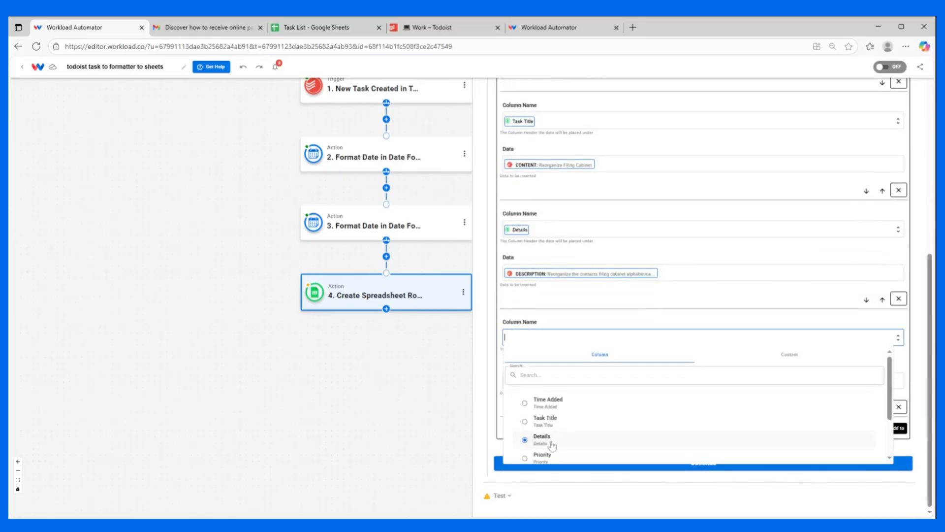
pyautogui.click(527, 456)
pyautogui.click(553, 381)
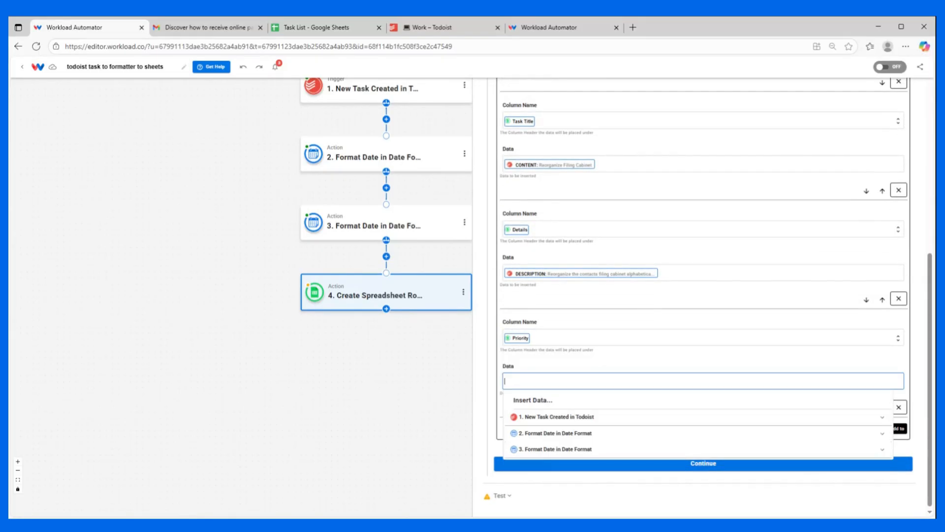
pyautogui.click(554, 419)
pyautogui.scroll(-5, 567, 429)
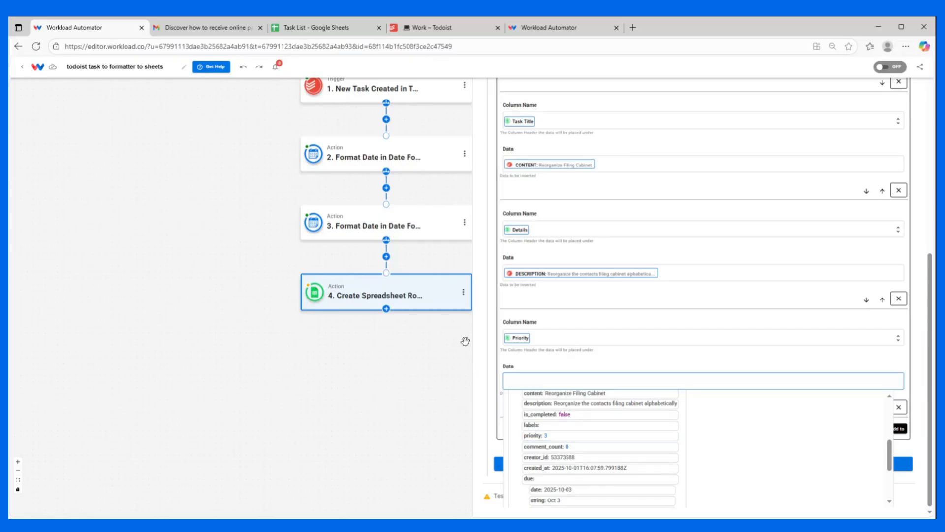
pyautogui.click(491, 350)
# - Insert an AI Wizard by Workload step with the Prompt Your Data event between the second date format step and the spreadsheet row step
pyautogui.click(386, 256)
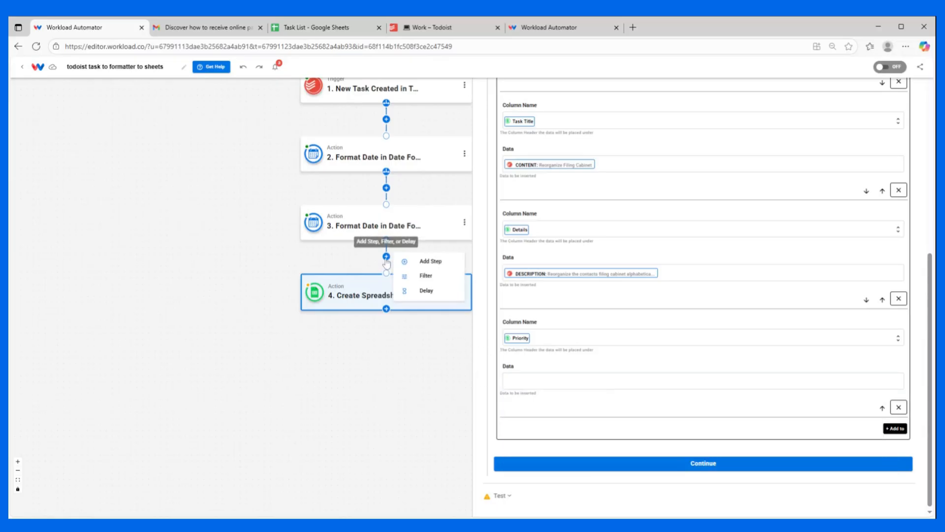
pyautogui.click(432, 262)
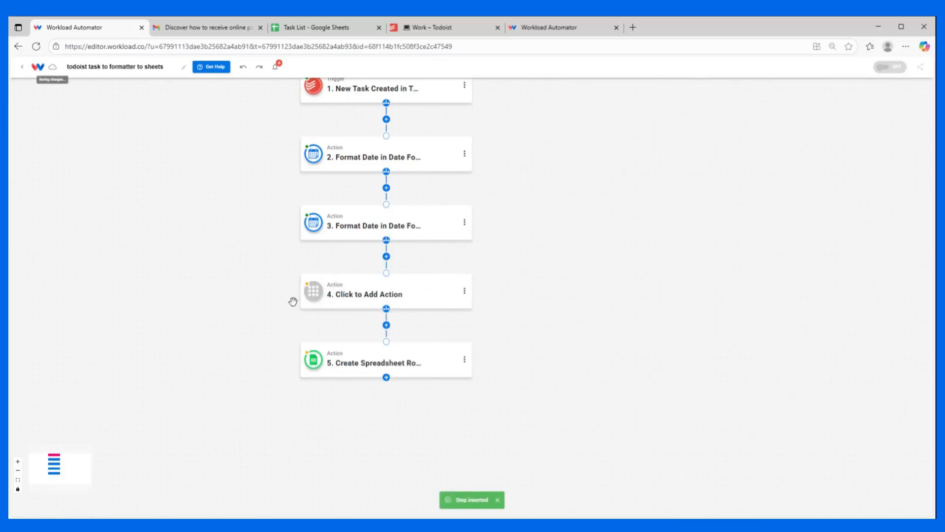
pyautogui.click(334, 304)
pyautogui.click(830, 146)
pyautogui.click(594, 170)
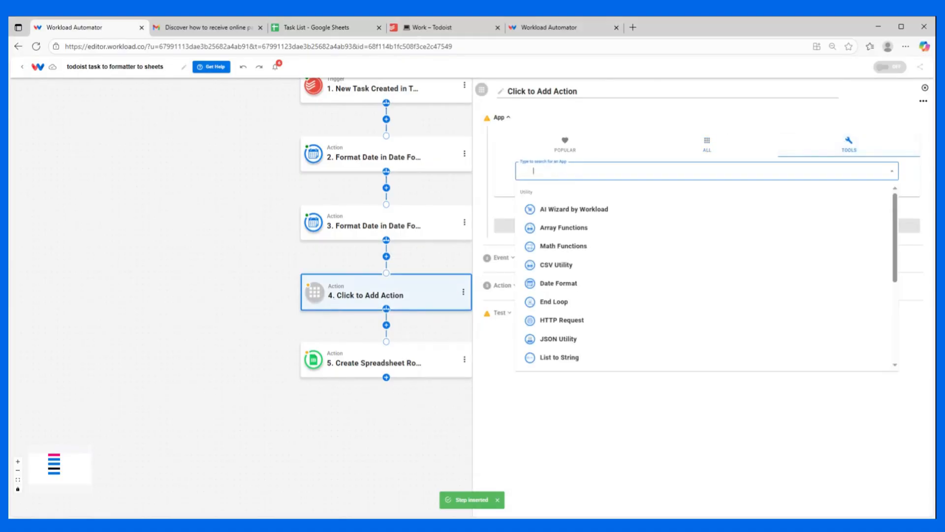
pyautogui.click(561, 212)
pyautogui.click(540, 163)
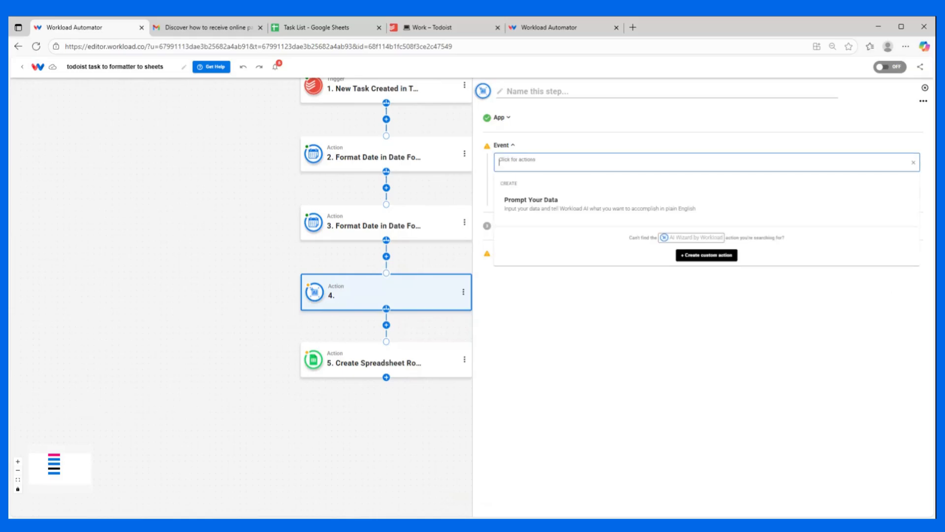
pyautogui.click(533, 207)
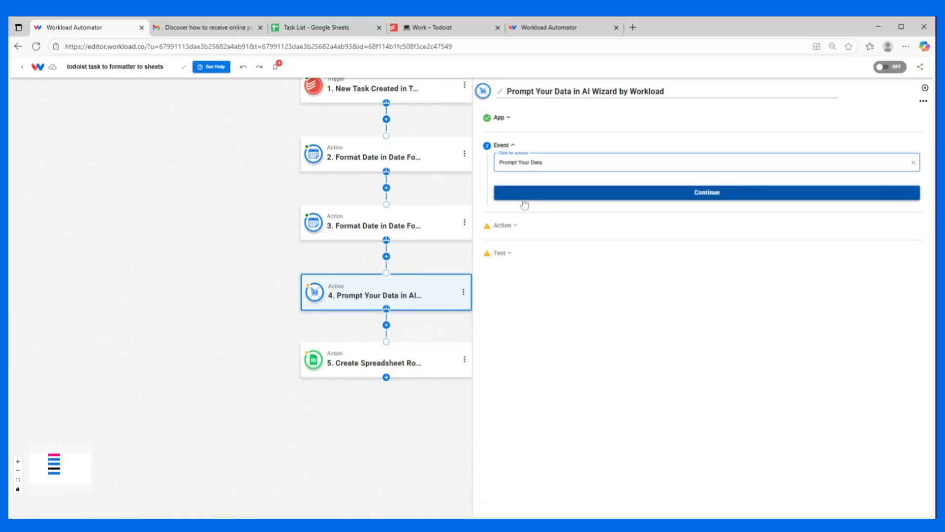
pyautogui.click(582, 195)
# - Set the AI step's input data to the Todoist task's priority
pyautogui.click(583, 224)
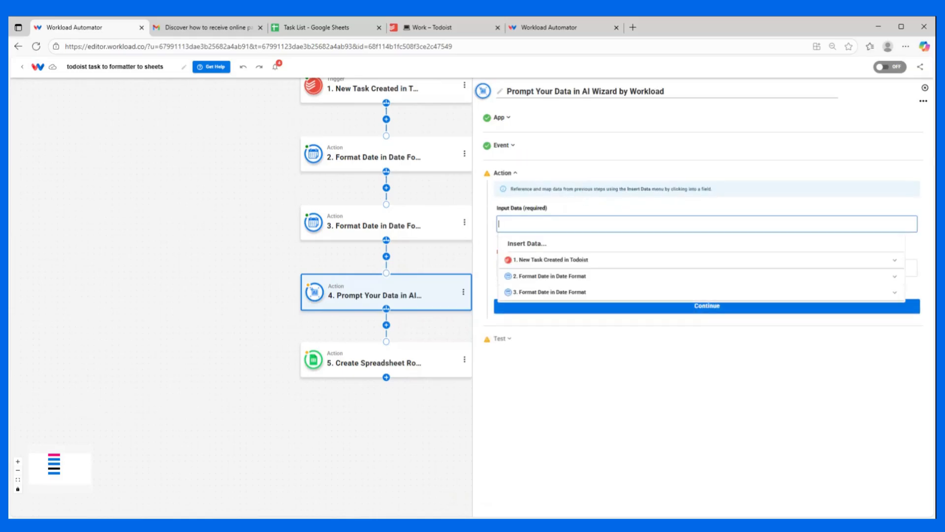
pyautogui.click(542, 261)
pyautogui.scroll(-3, 547, 275)
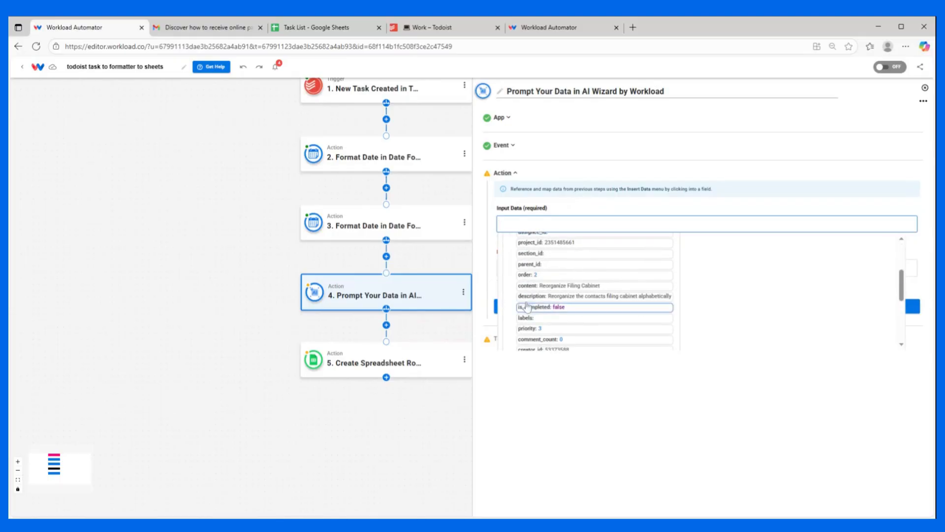
pyautogui.scroll(-2, 549, 278)
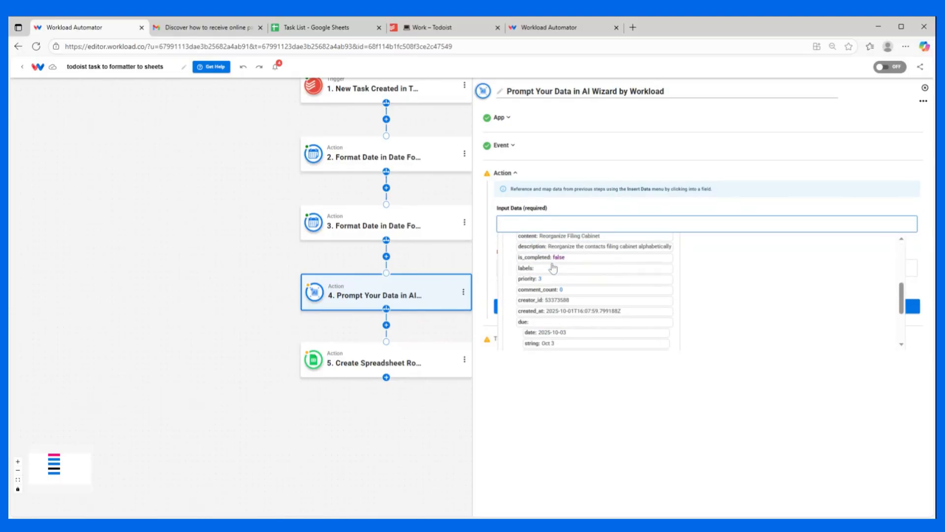
pyautogui.click(549, 279)
pyautogui.click(555, 200)
# - Set the prompt to "this number represents the priority of the task. Please convert to word version where 1=Low, 2=Medium, 3=High, 4=Urgent"
pyautogui.click(534, 268)
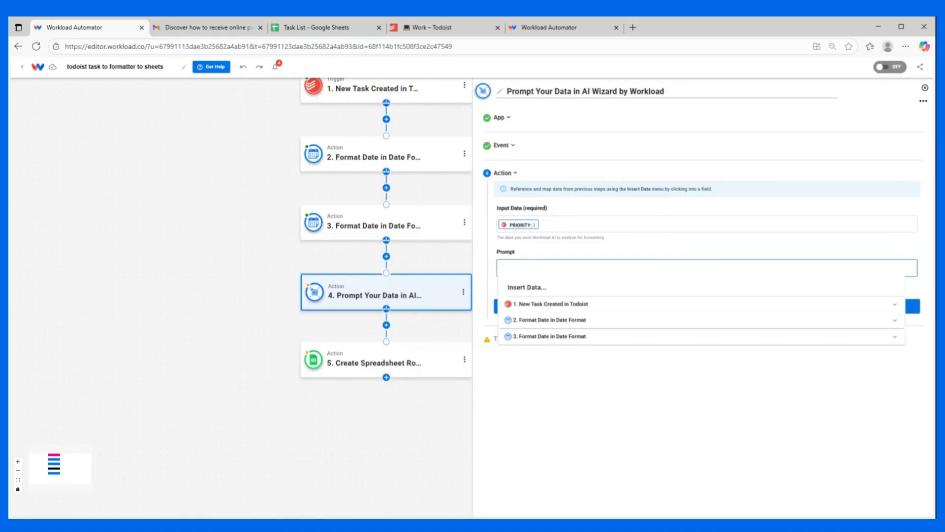
pyautogui.write('this number represents the priority of the task.  Please convert to word version where 1=Low, 2=Medium, 3=High, 4=Urgent')
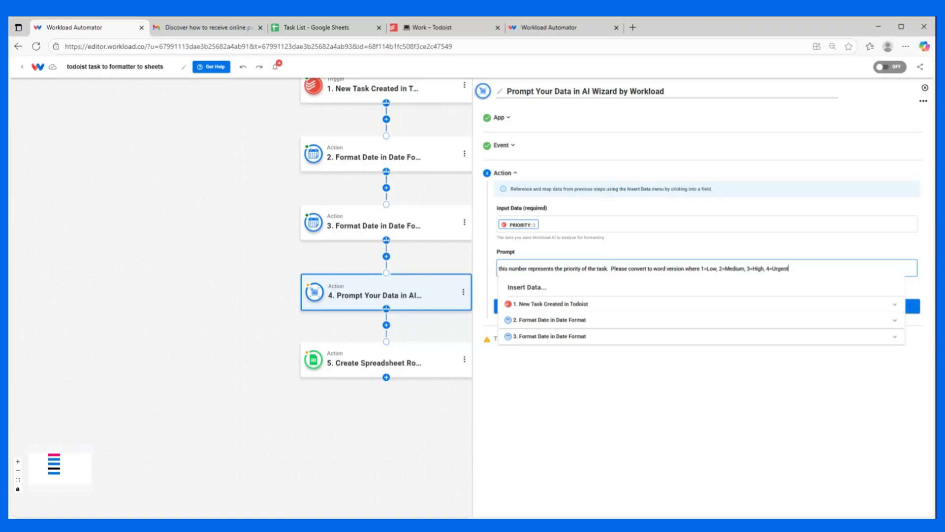
pyautogui.click(789, 250)
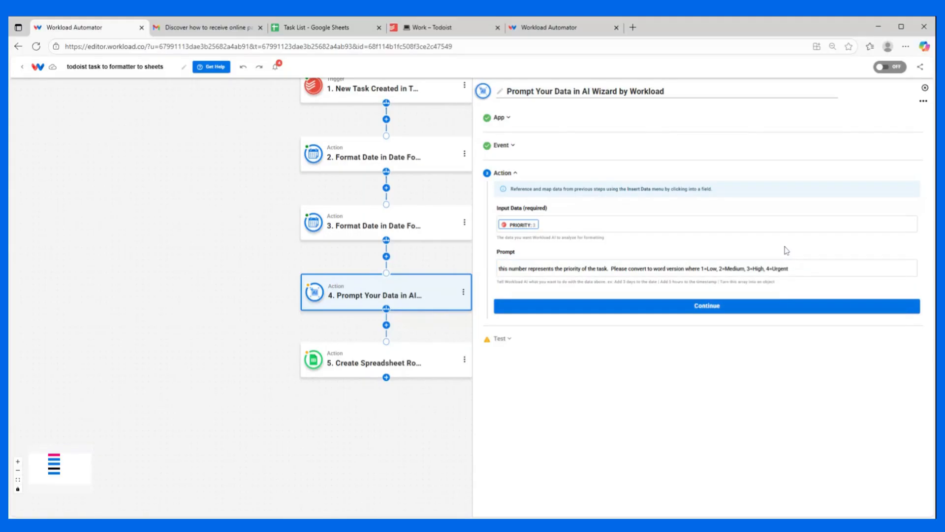
# - Test the Prompt Your Data action and finish setting up the AI step
pyautogui.click(705, 303)
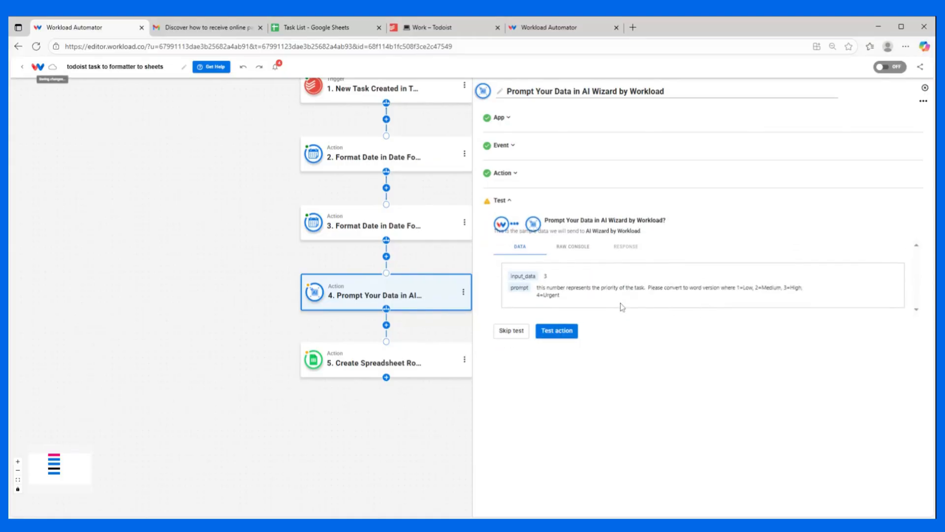
pyautogui.click(558, 329)
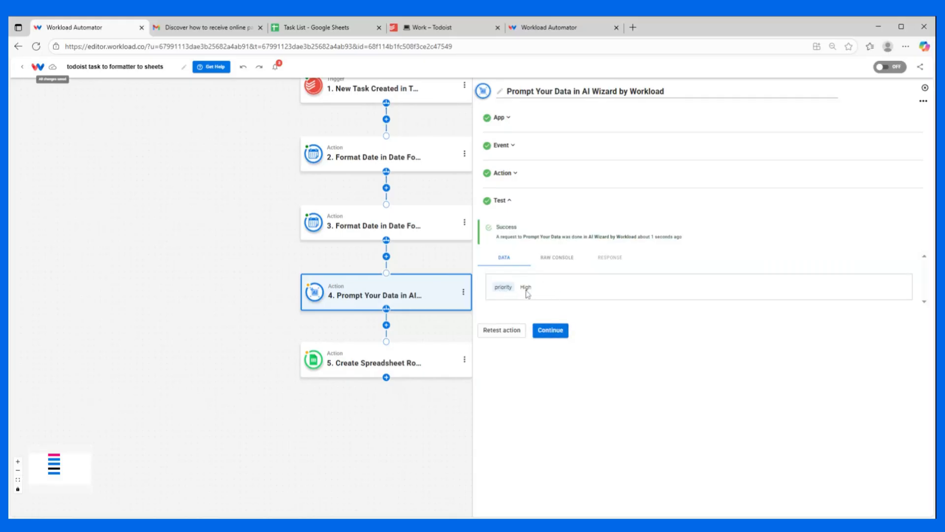
pyautogui.click(551, 330)
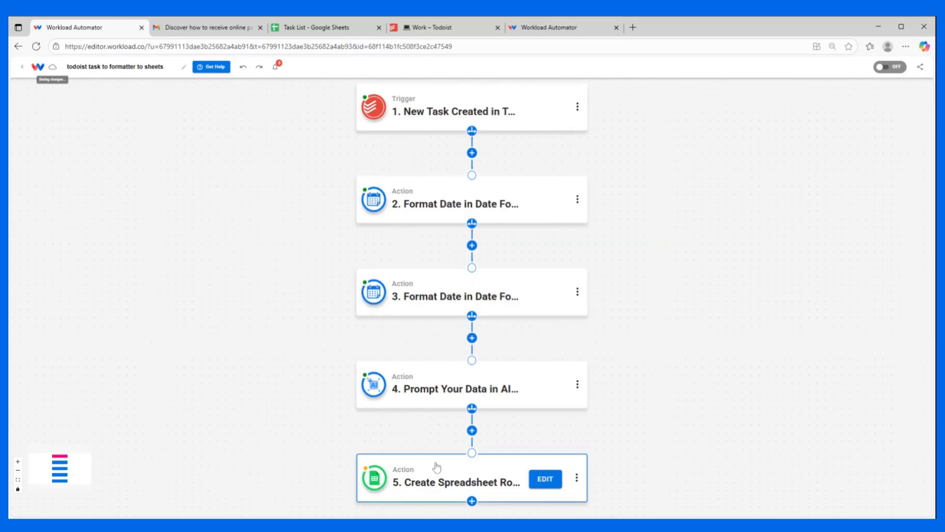
# - In the Create Spreadsheet Row action, fill the Priority column's data with the priority output of the AI Wizard step
pyautogui.click(434, 473)
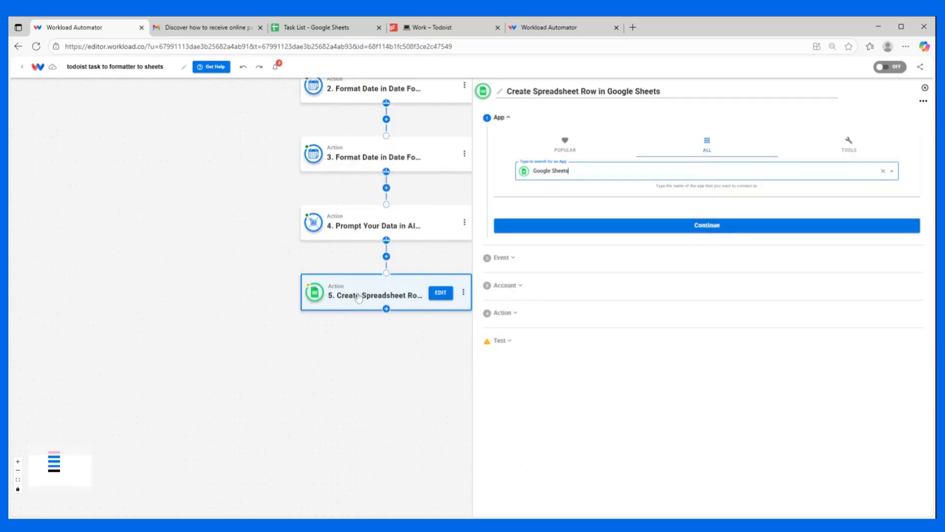
pyautogui.click(518, 320)
pyautogui.scroll(-5, 515, 344)
pyautogui.click(517, 379)
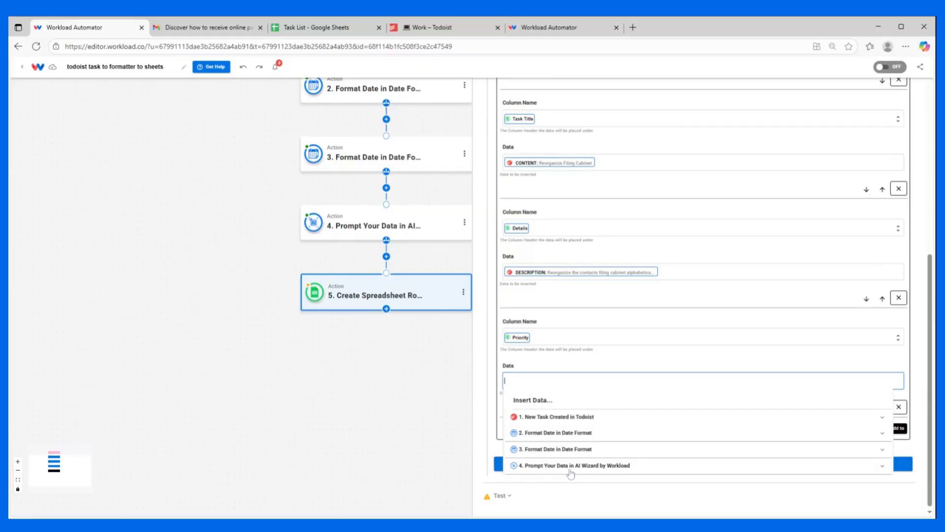
pyautogui.click(542, 468)
pyautogui.click(593, 481)
pyautogui.click(596, 363)
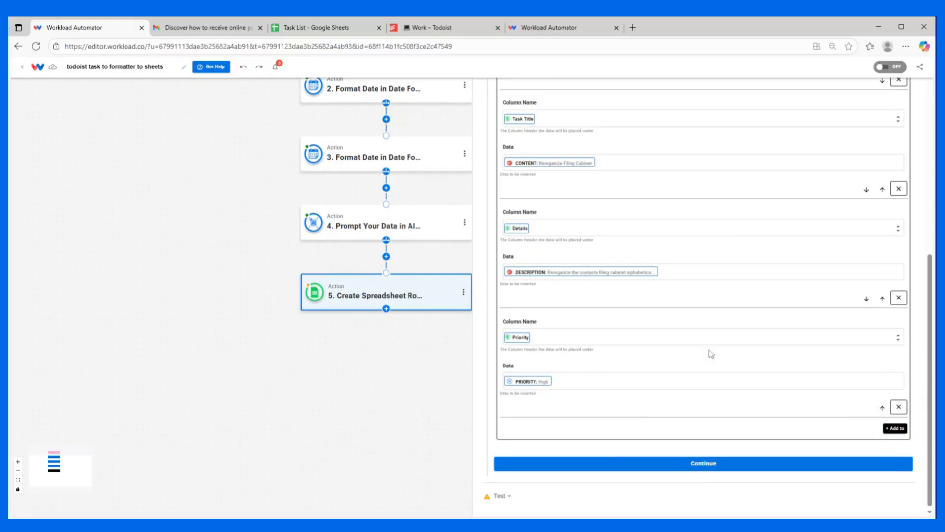
# - Add a row data entry that fills the Due Date column with the formatted date from step 3
pyautogui.click(895, 427)
pyautogui.click(534, 346)
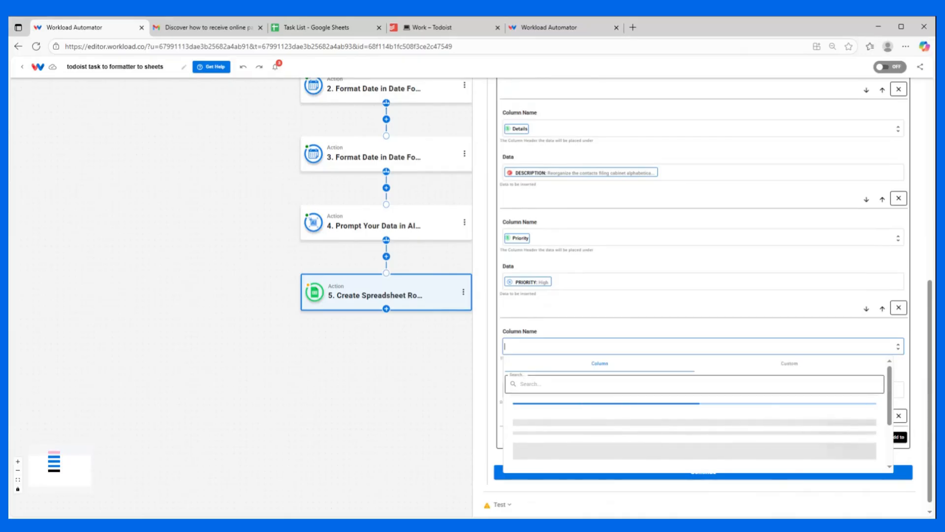
pyautogui.scroll(-2, 566, 424)
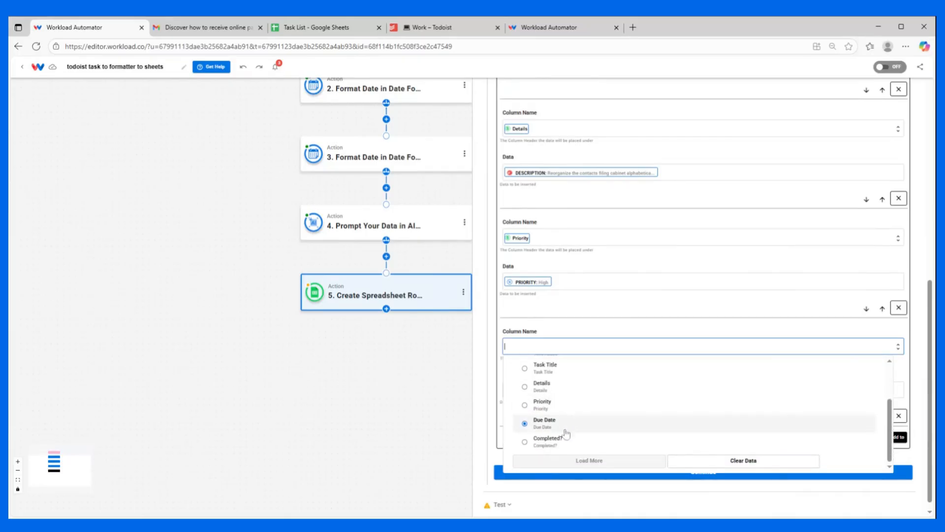
pyautogui.click(565, 425)
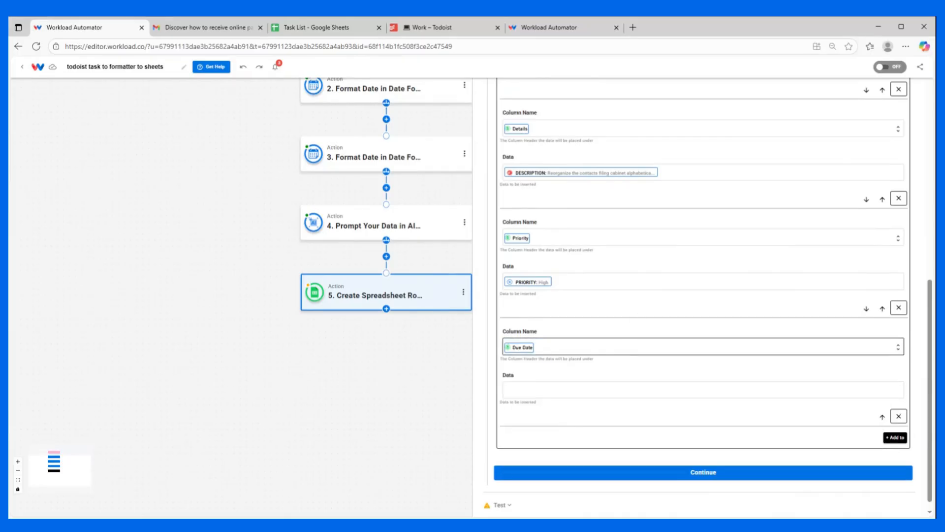
pyautogui.click(505, 380)
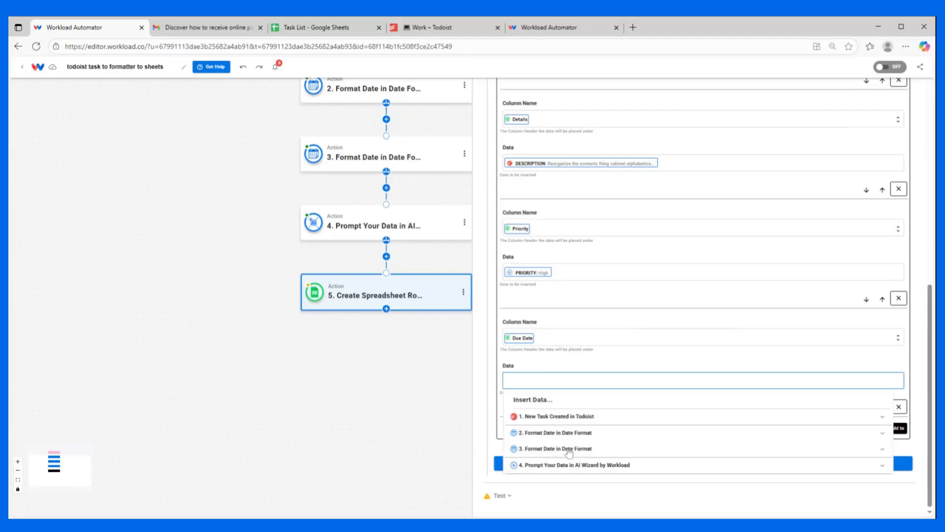
pyautogui.click(542, 449)
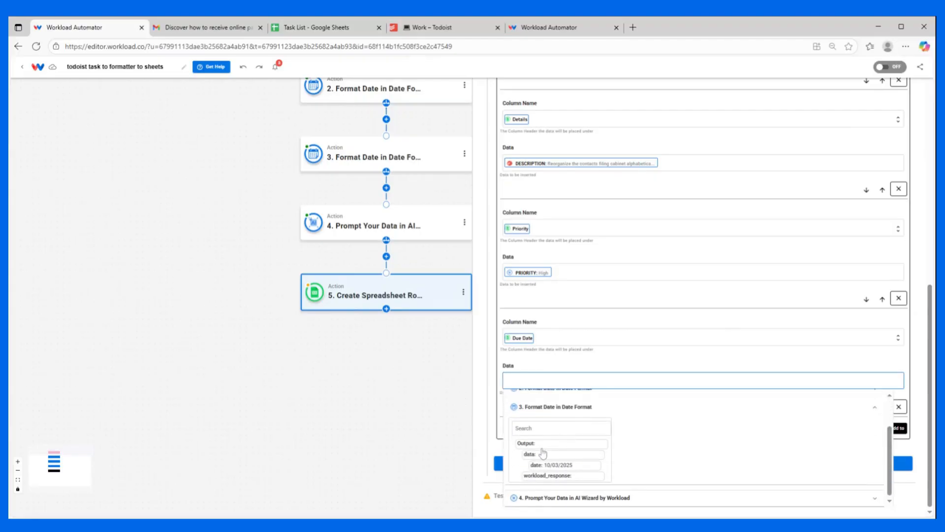
pyautogui.click(560, 467)
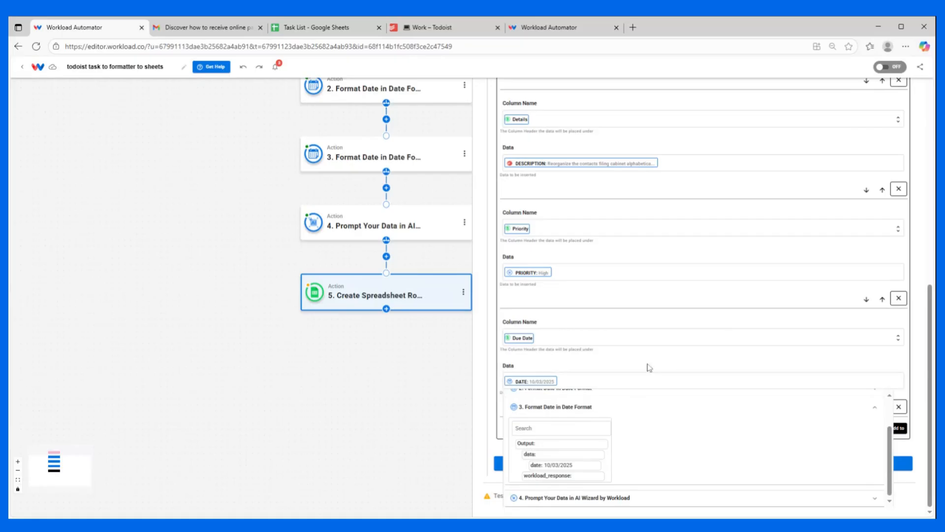
pyautogui.click(550, 365)
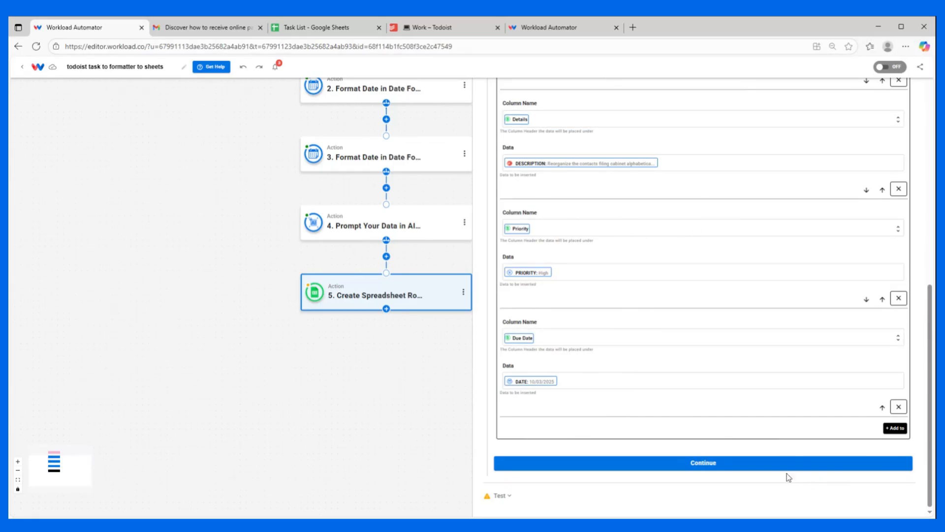
# - Test the Create Spreadsheet Row action, finish the step, and check the added row in the Task List Google Sheet
pyautogui.click(719, 469)
pyautogui.scroll(-3, 572, 363)
pyautogui.click(563, 399)
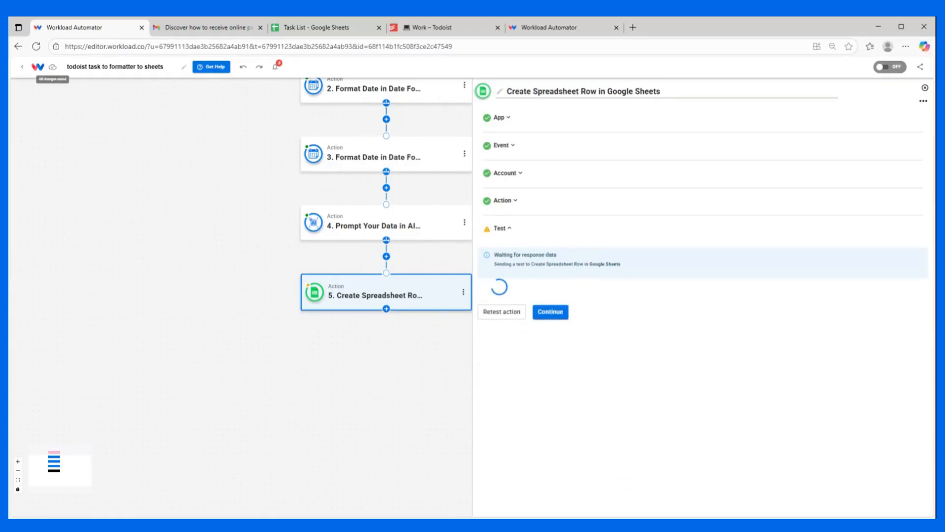
pyautogui.scroll(-6, 616, 337)
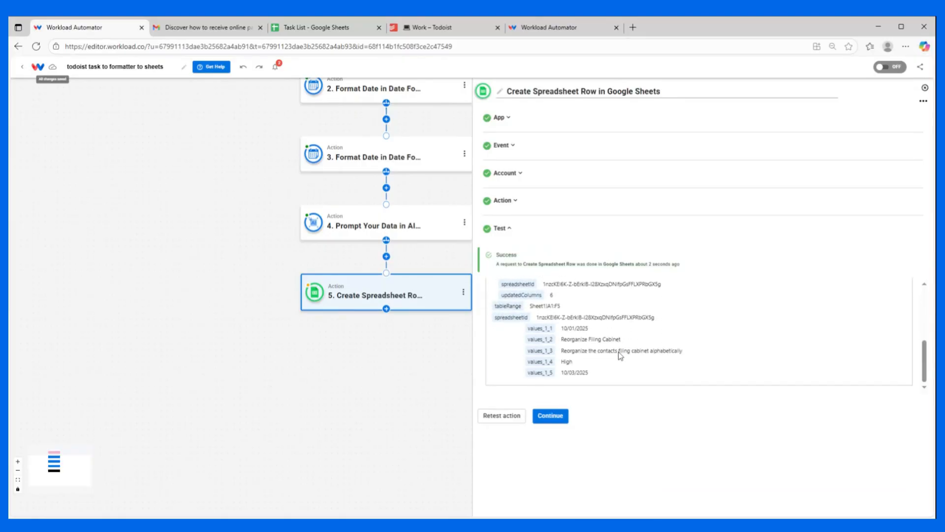
pyautogui.click(542, 416)
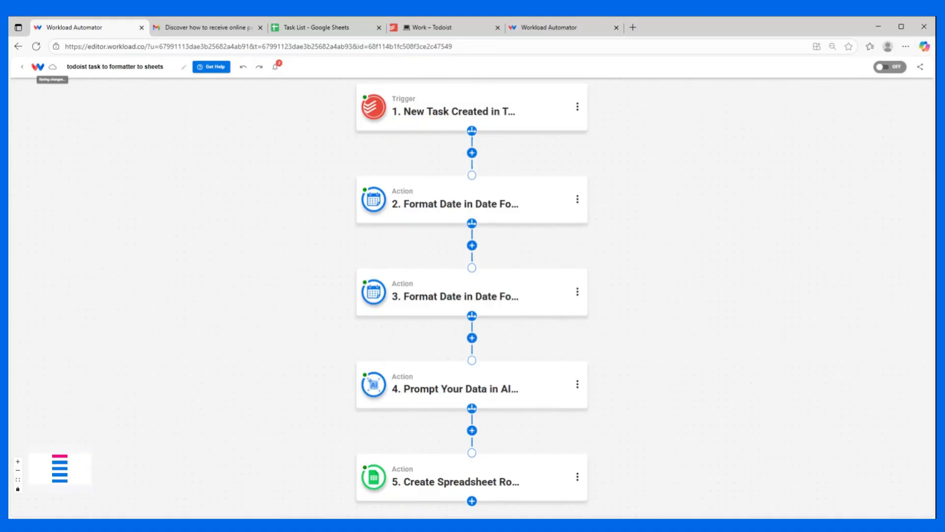
pyautogui.click(306, 29)
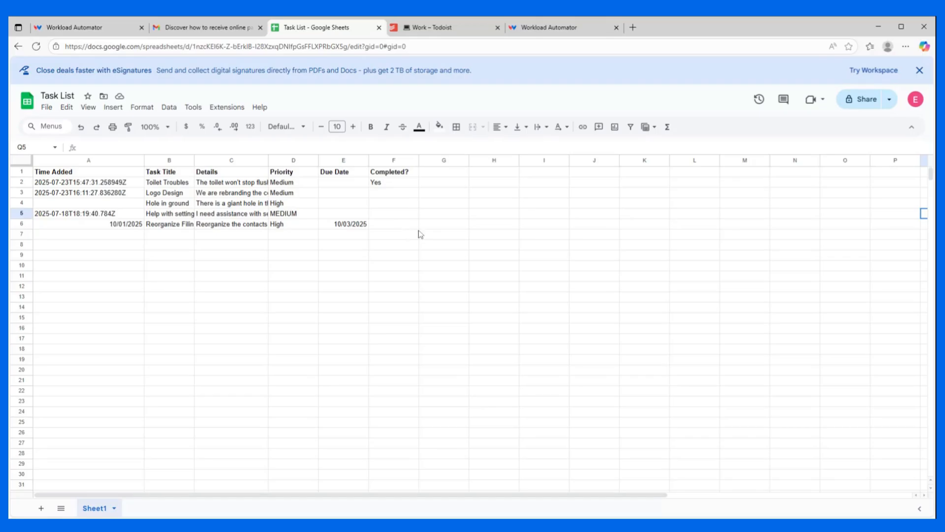
# - Return to the Workload editor and activate the todoist task to formatter to sheets workflow
pyautogui.click(73, 28)
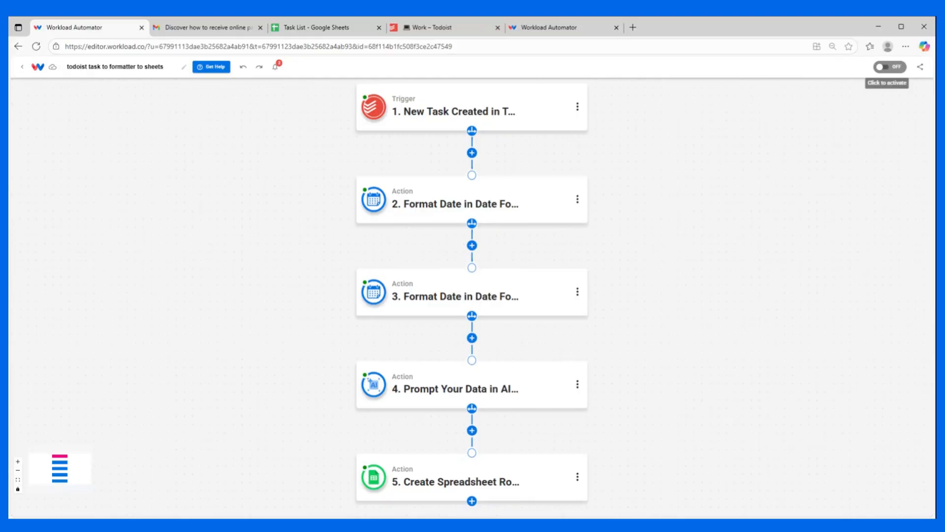
pyautogui.click(883, 68)
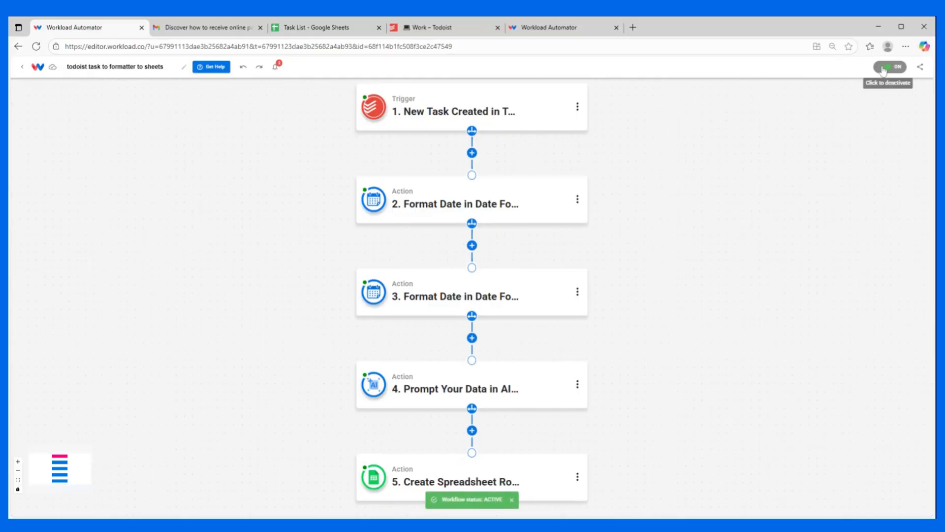